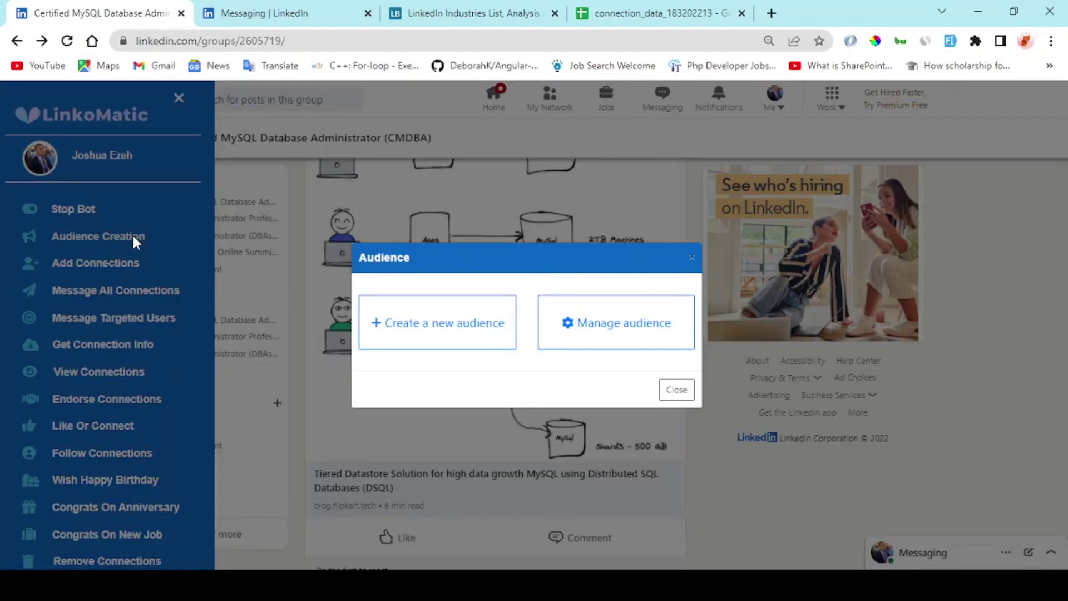
# Step: Create a new audience and name it 'Centric Audience'
pyautogui.click(429, 329)
pyautogui.scroll(4, 434, 314)
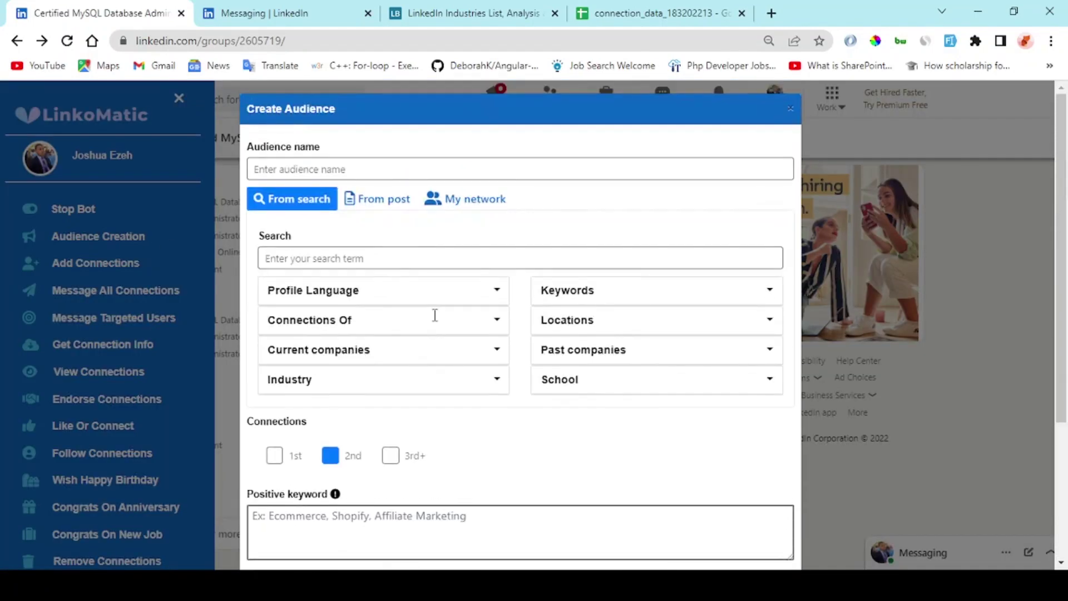
pyautogui.click(502, 166)
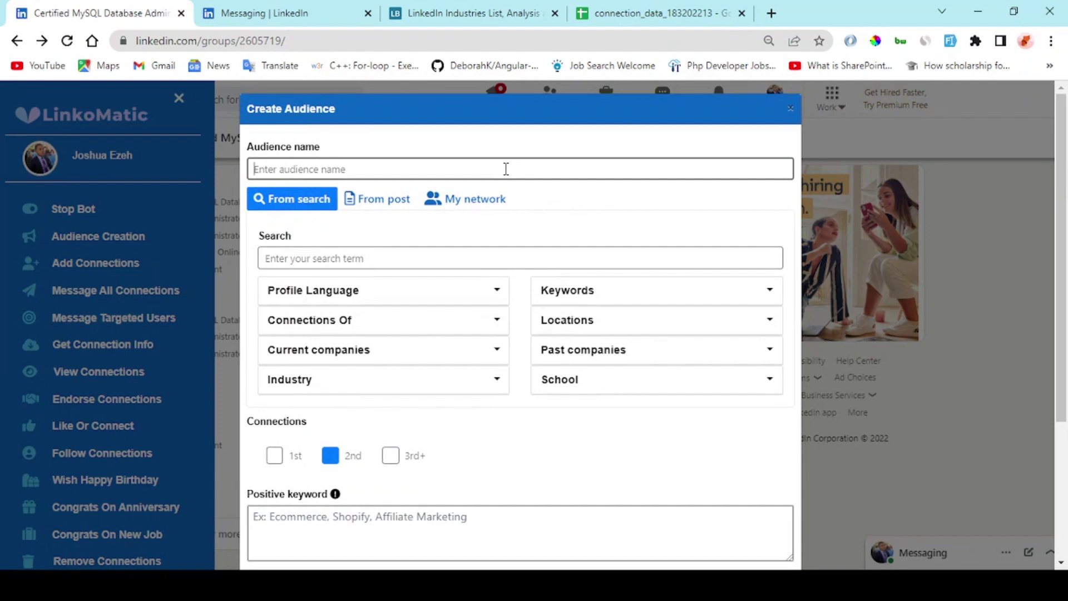
pyautogui.write('Centric Audience')
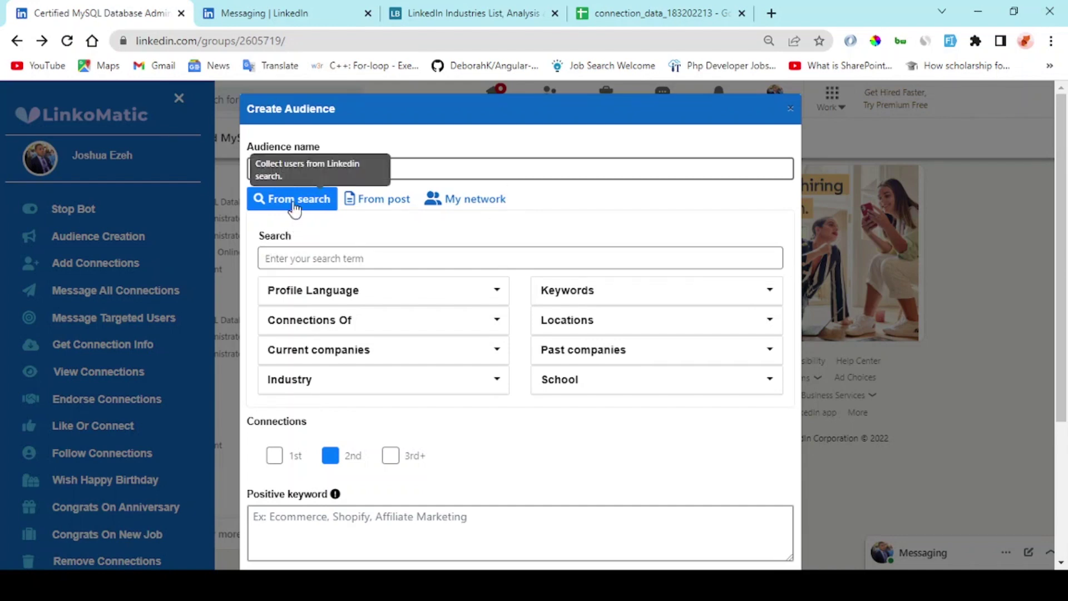
# Step: Preview the From post and My network options, try the liked and commented choices, then choose From search
pyautogui.click(400, 208)
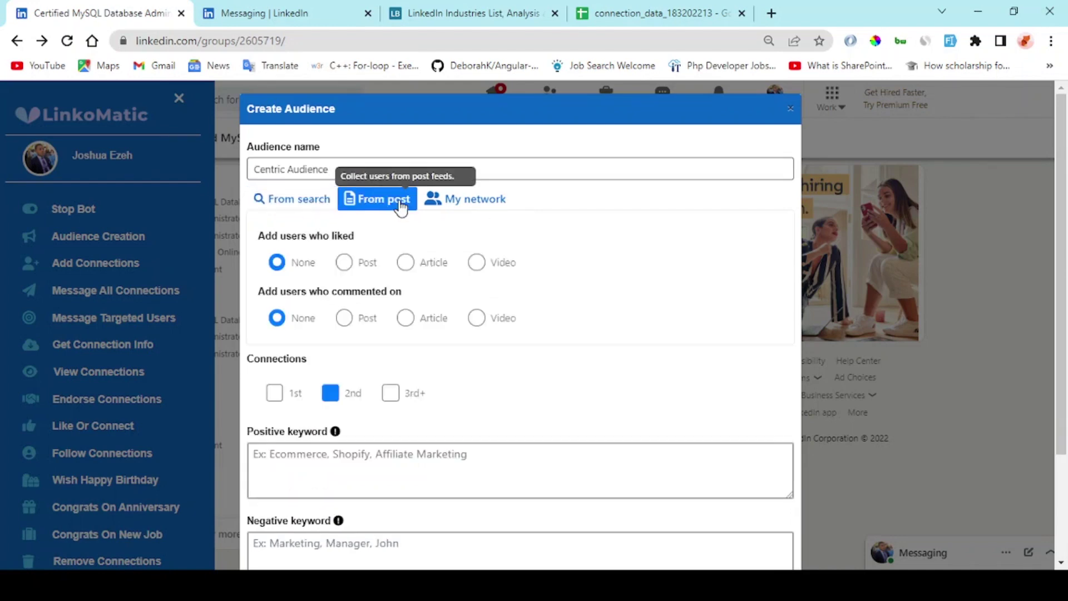
pyautogui.click(456, 206)
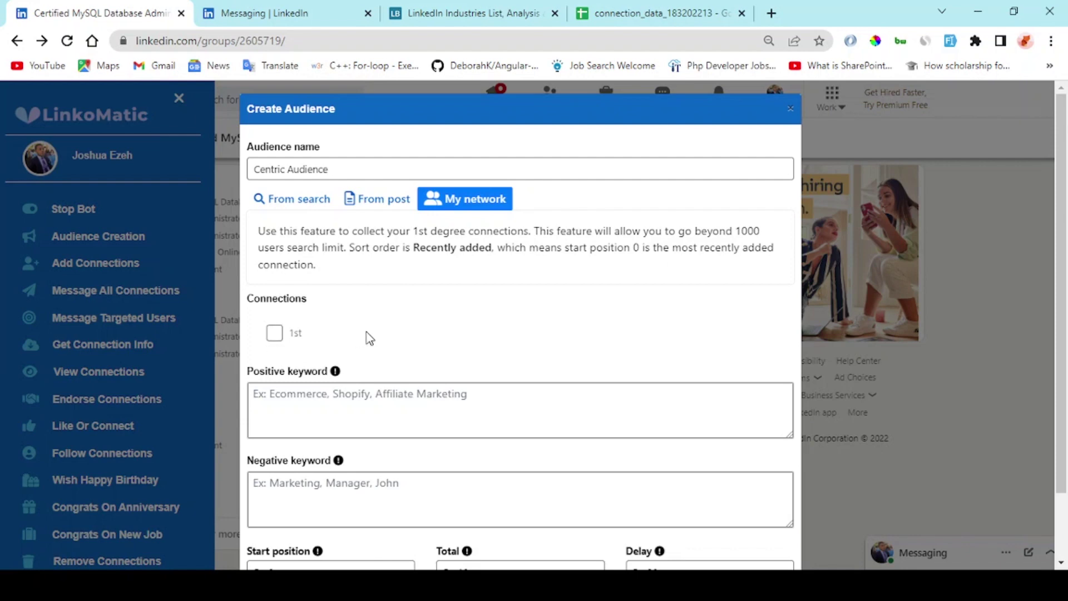
pyautogui.click(382, 201)
pyautogui.click(370, 264)
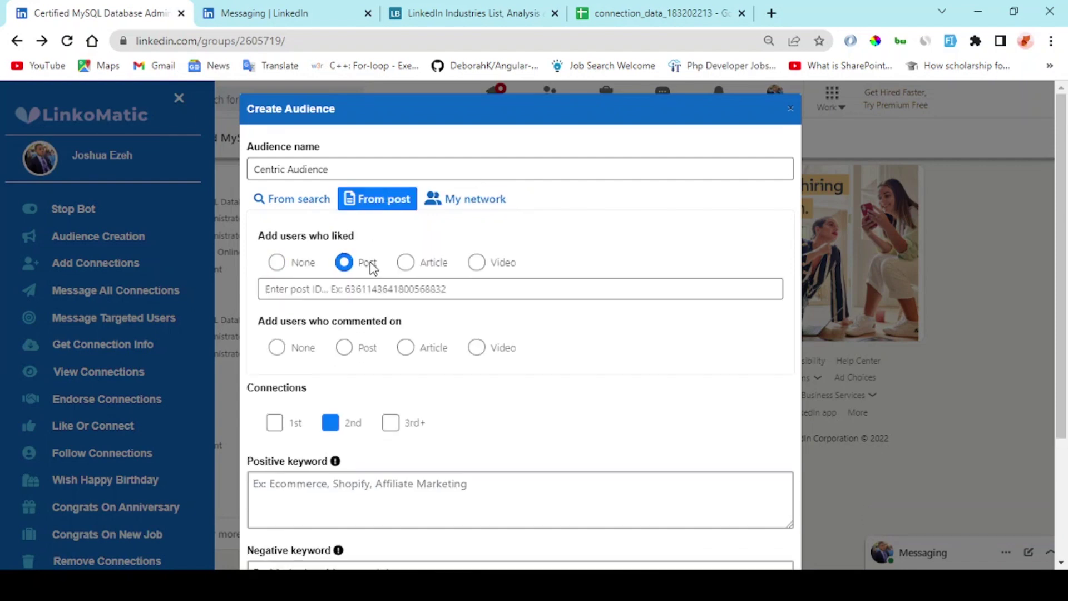
pyautogui.click(346, 290)
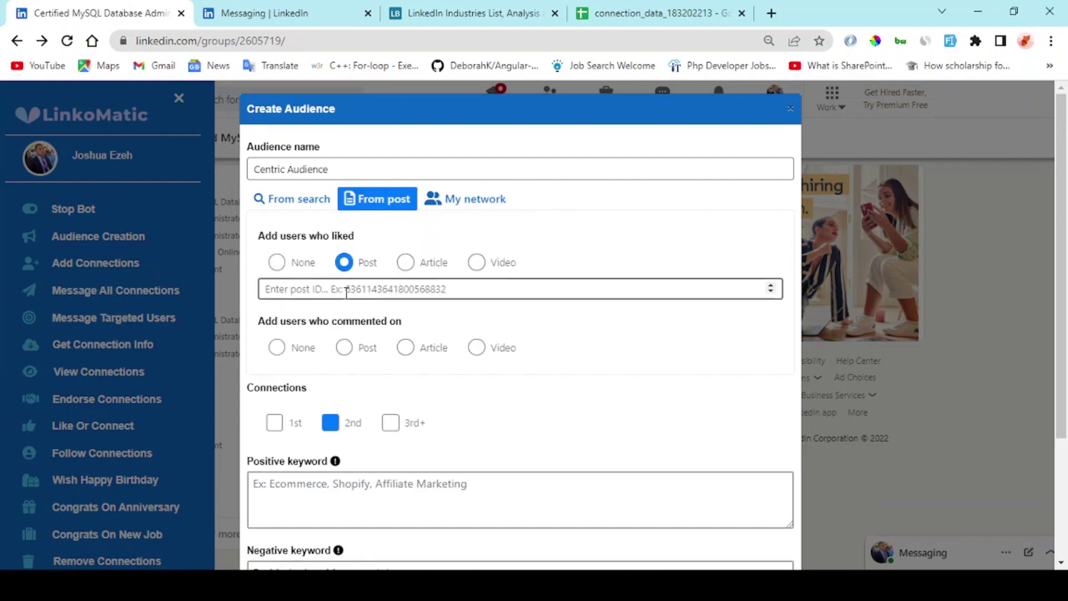
pyautogui.click(439, 271)
pyautogui.click(495, 264)
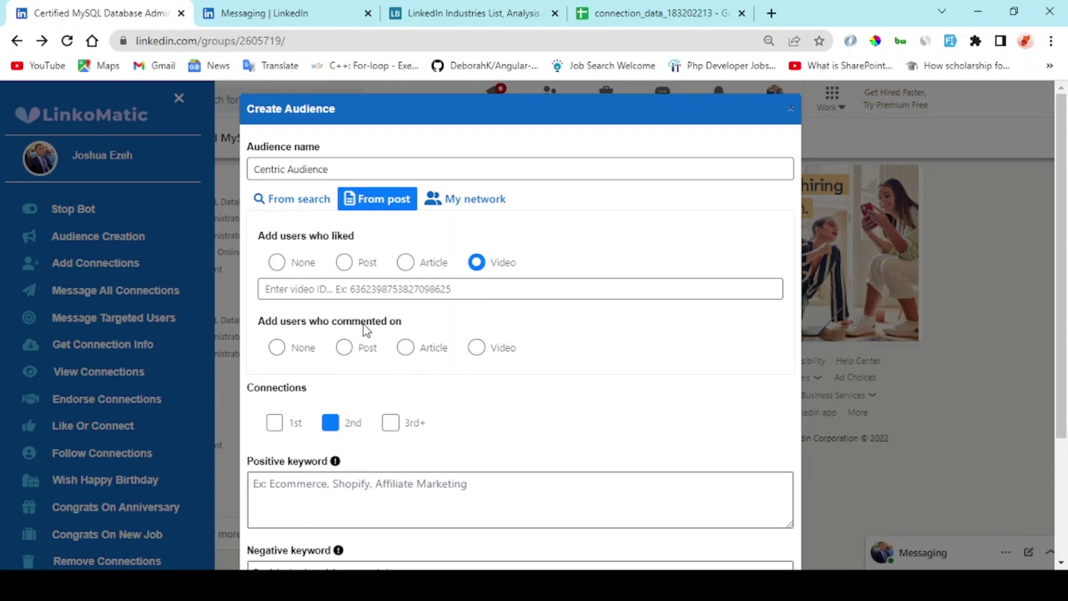
pyautogui.click(344, 347)
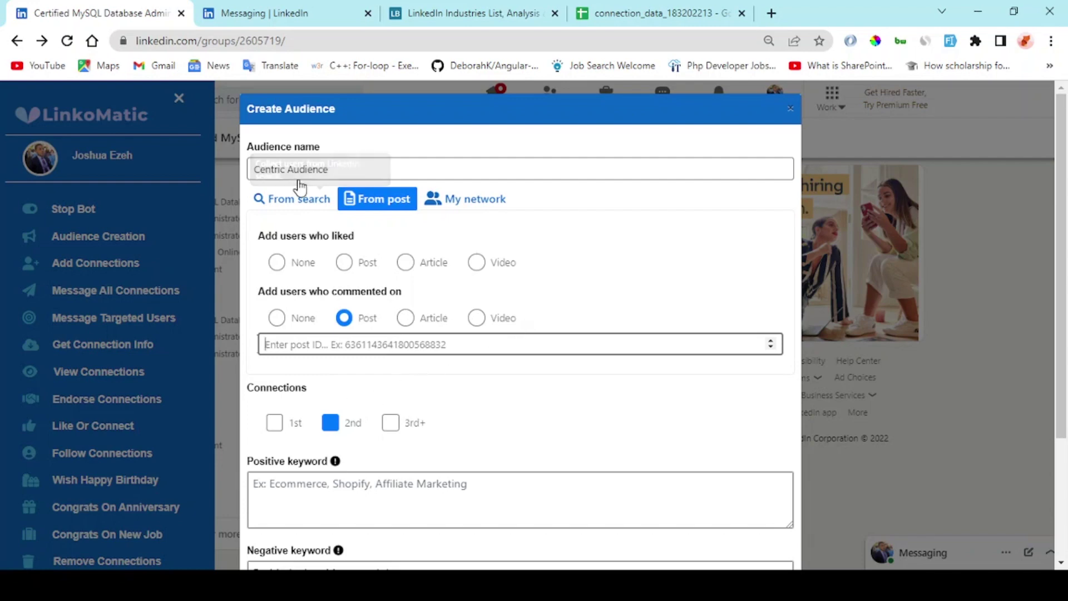
pyautogui.click(304, 212)
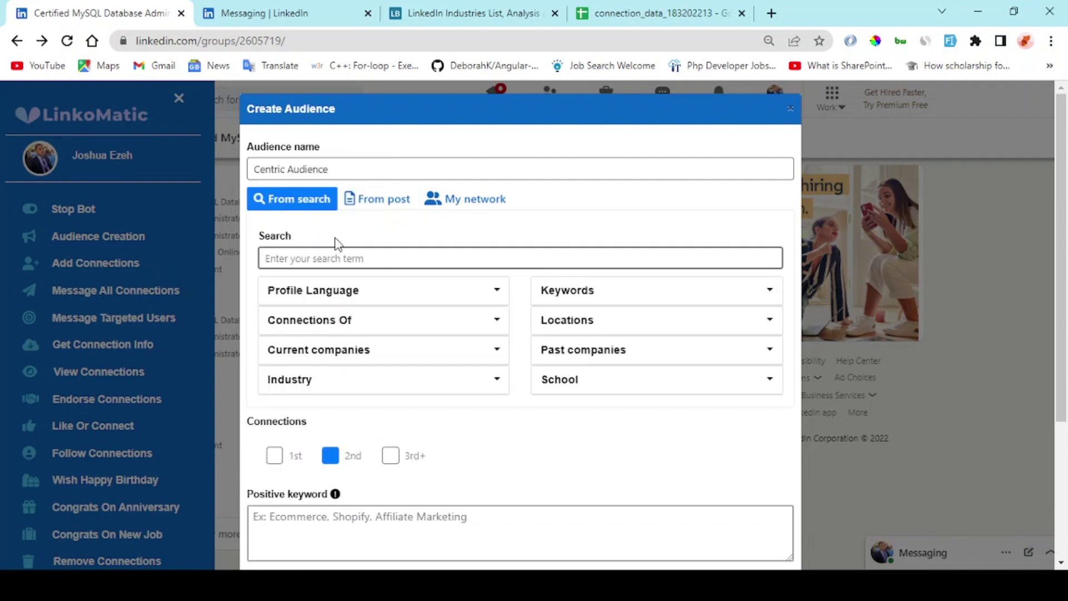
# Step: Enter 'Digital Marketing' as the search term and expand the Profile Language filter
pyautogui.click(322, 254)
pyautogui.write('Digital Marketing')
pyautogui.scroll(-1, 395, 253)
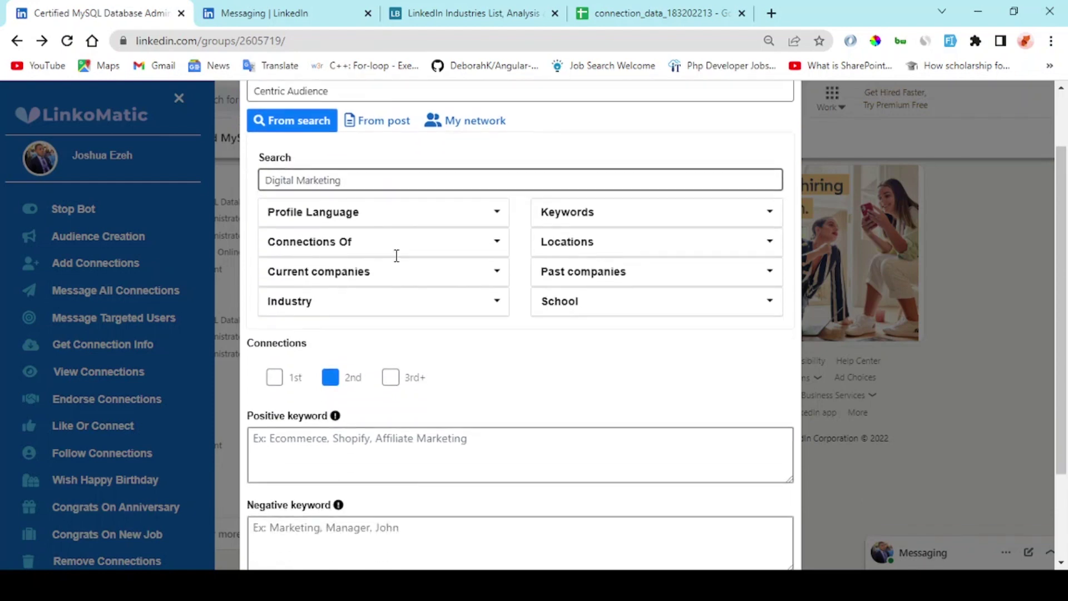
pyautogui.click(411, 222)
pyautogui.click(410, 247)
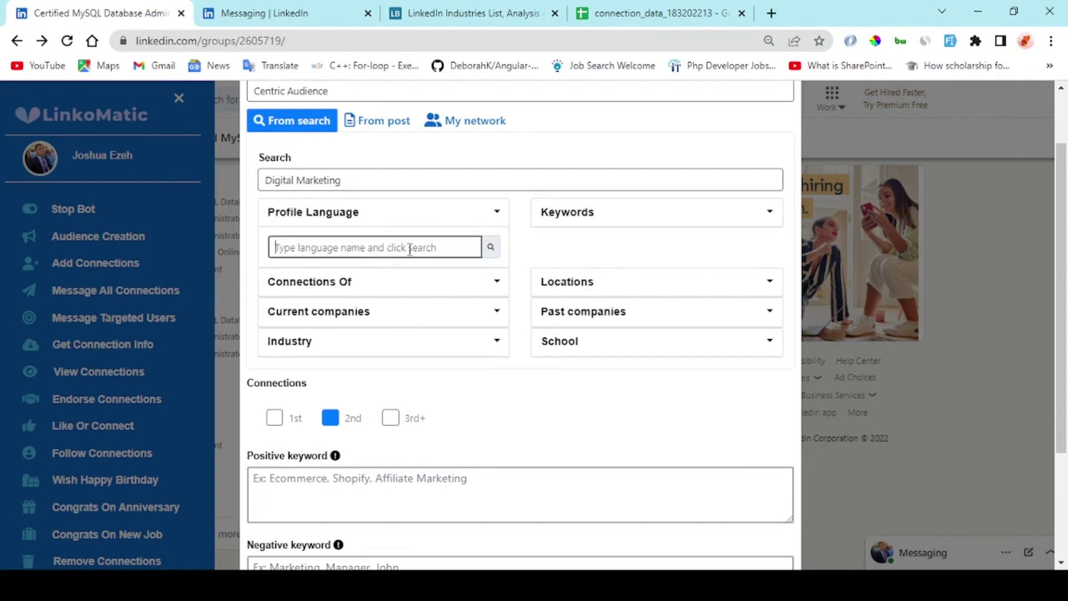
# Step: Add English and French as profile languages
pyautogui.write('english')
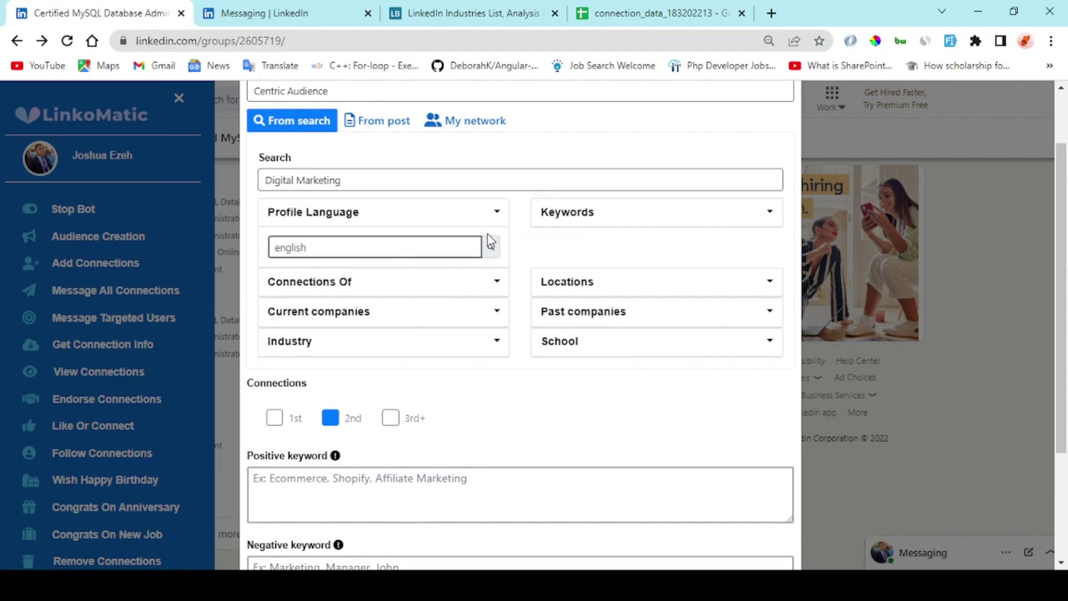
pyautogui.click(490, 248)
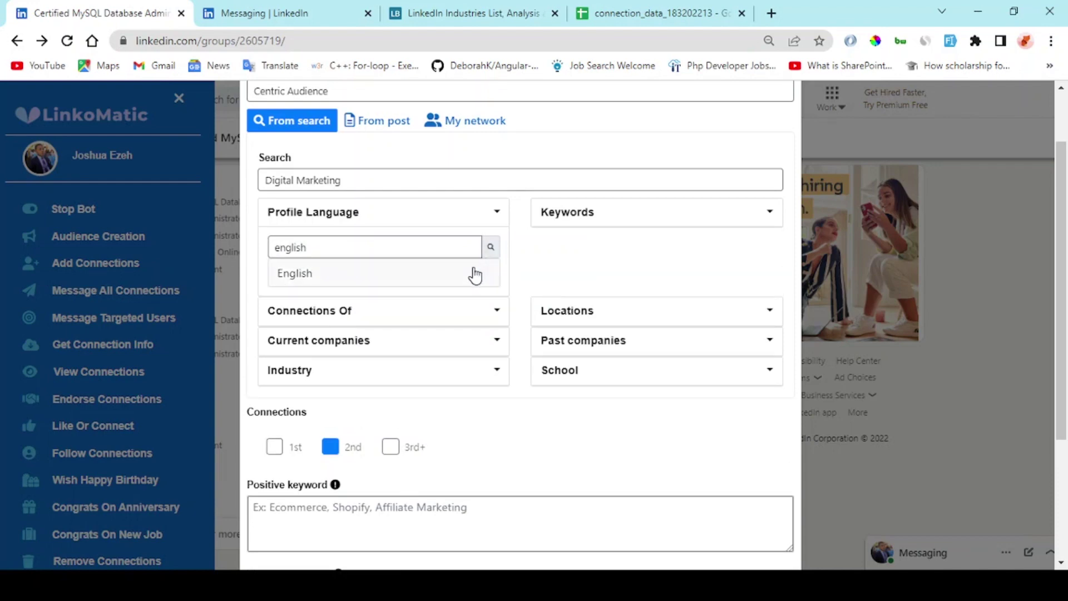
pyautogui.click(472, 274)
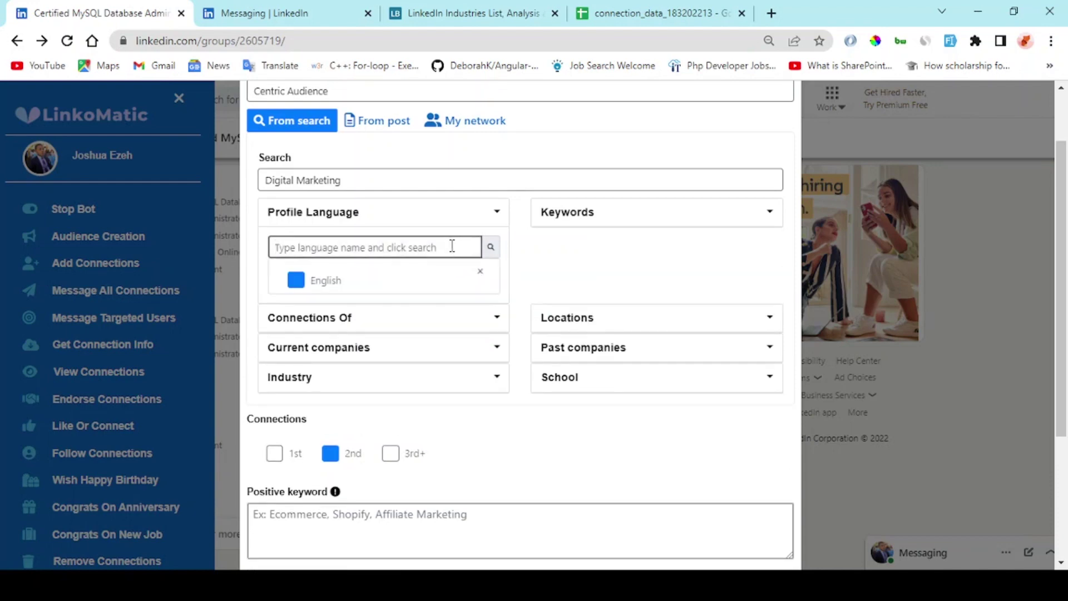
pyautogui.write('French')
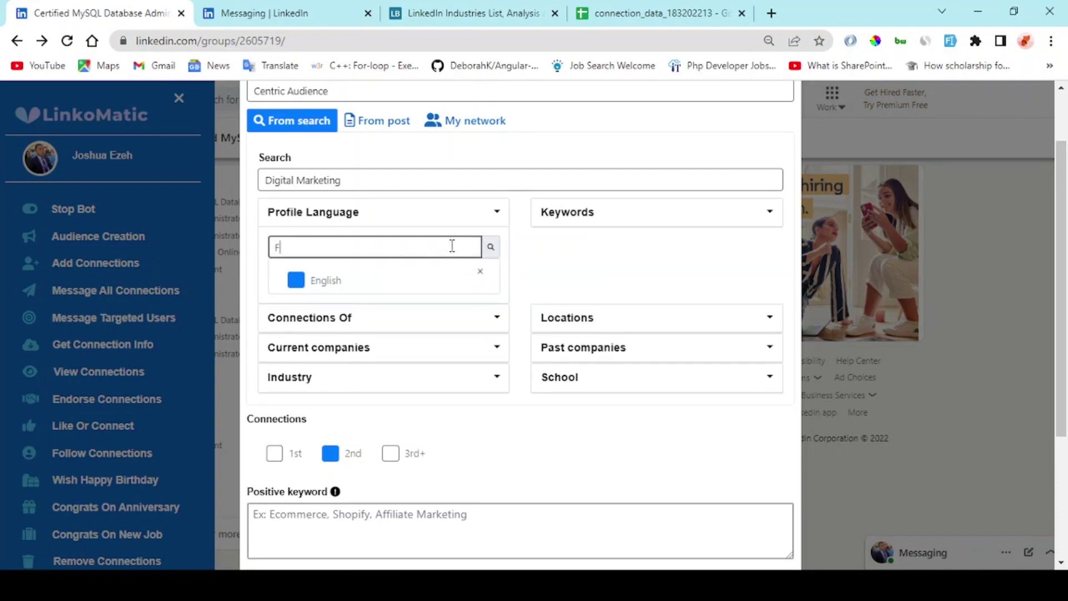
pyautogui.click(493, 251)
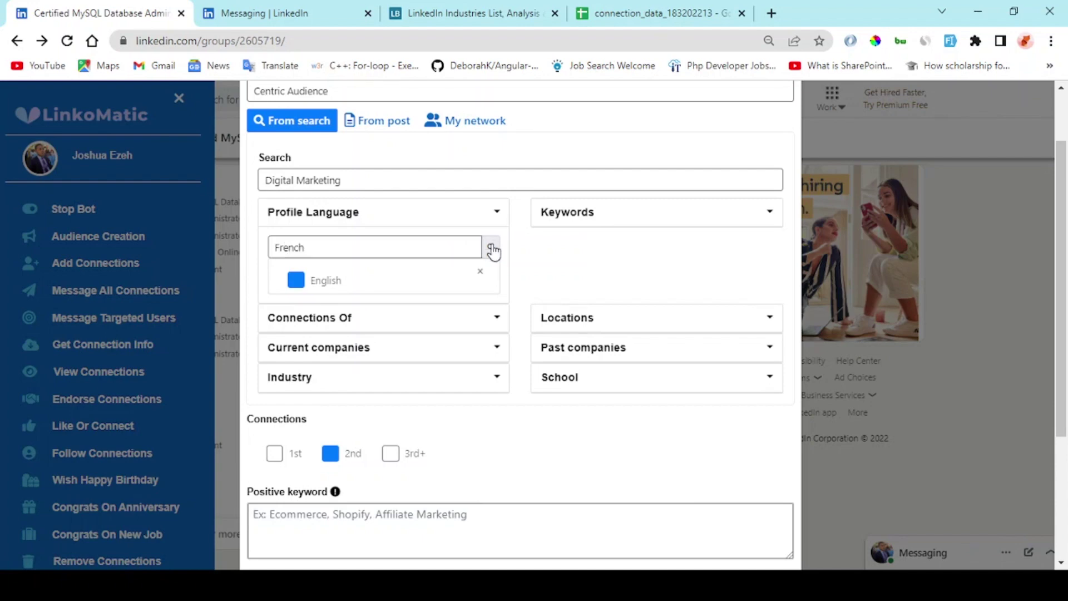
pyautogui.click(476, 266)
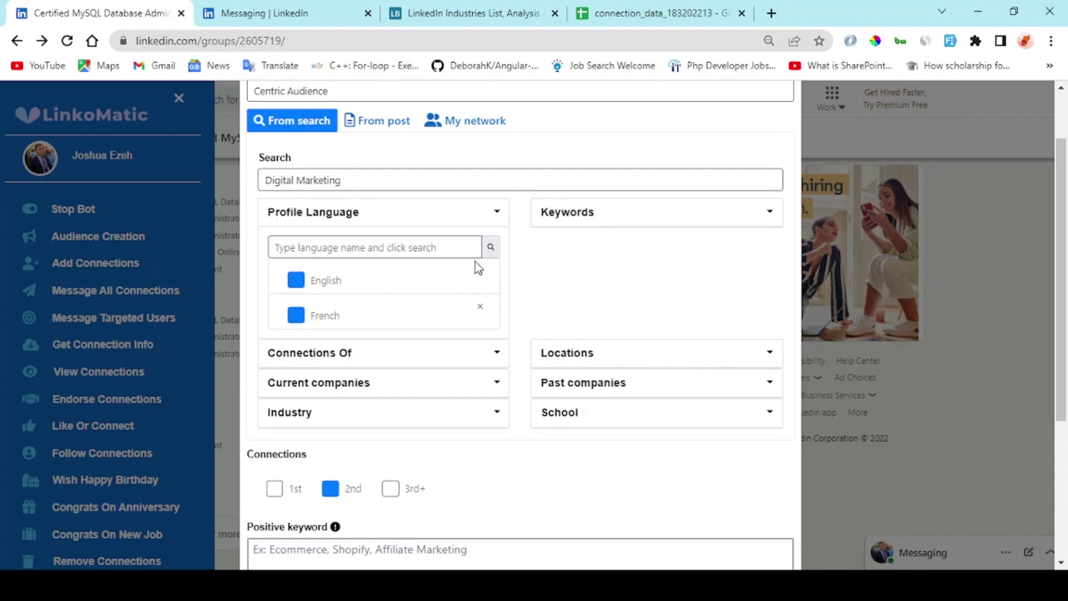
# Step: Look over the first name, last name, title and company keyword fields without filling them, then expand Connections Of
pyautogui.click(621, 213)
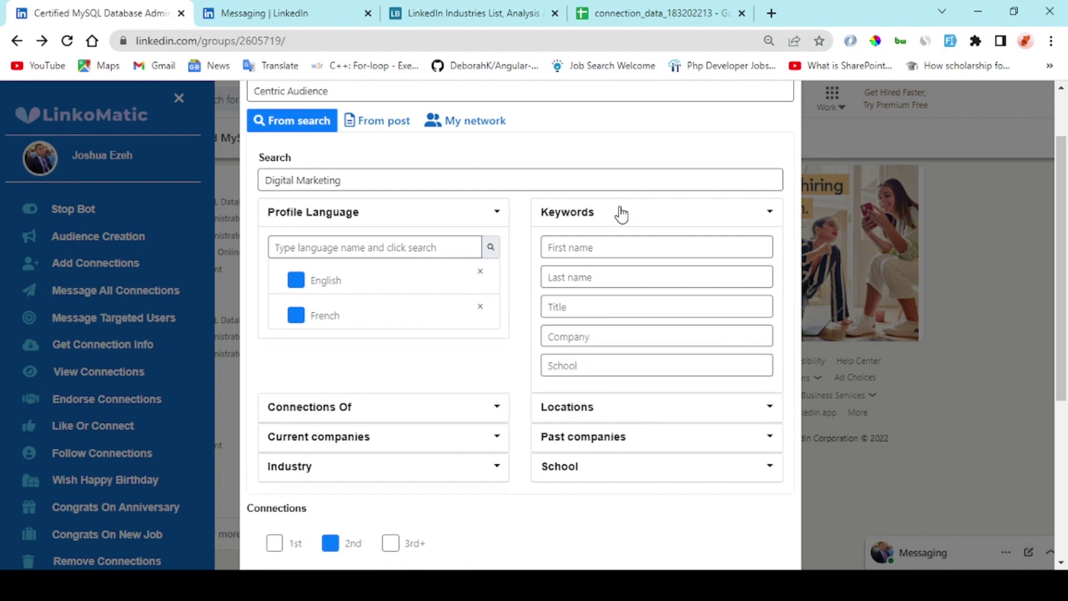
pyautogui.click(591, 247)
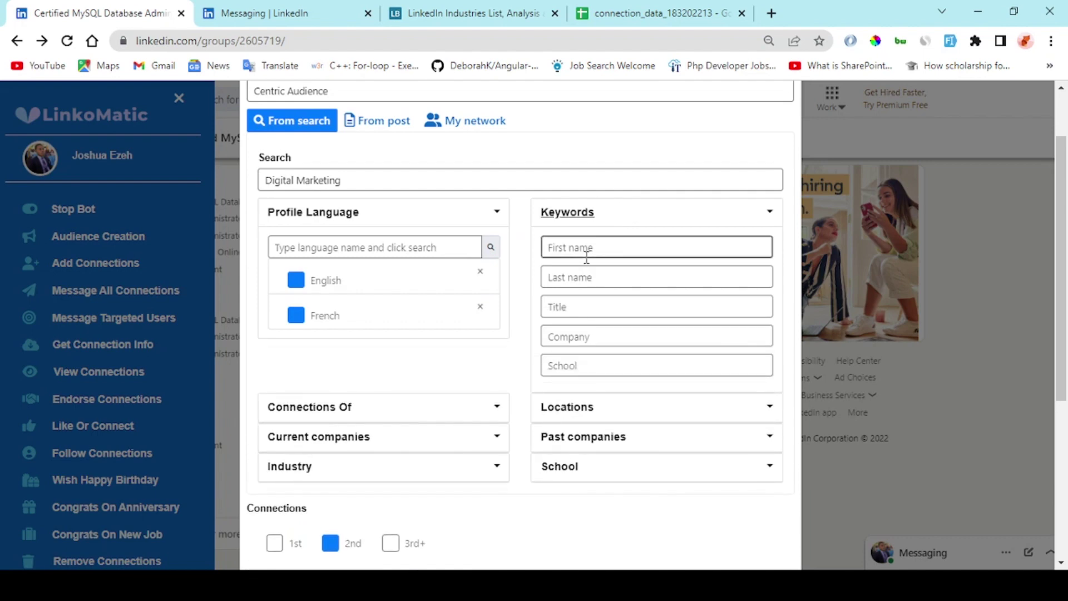
pyautogui.click(591, 277)
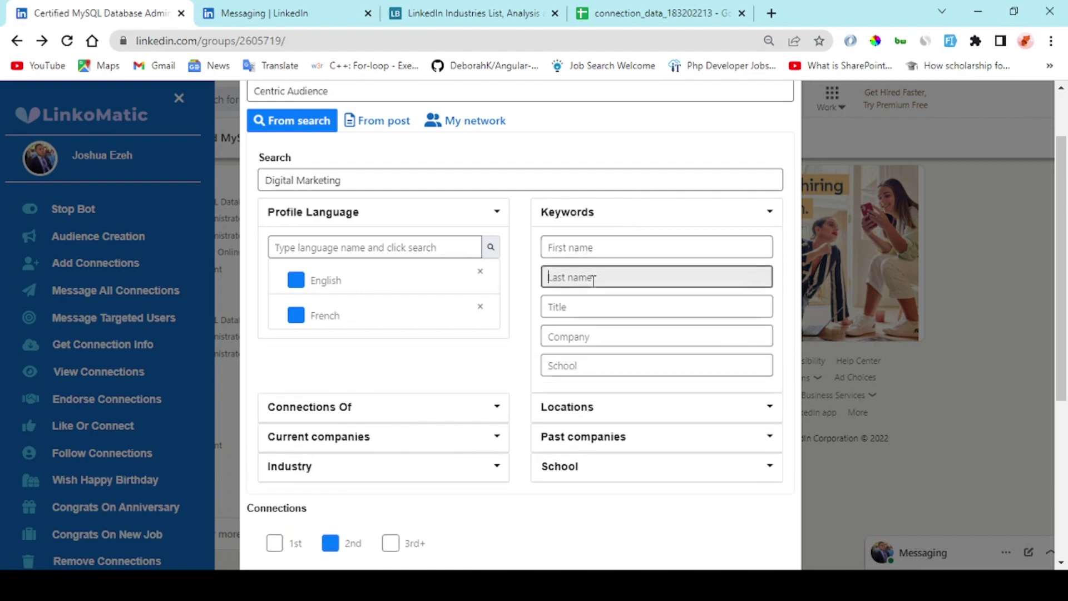
pyautogui.click(595, 306)
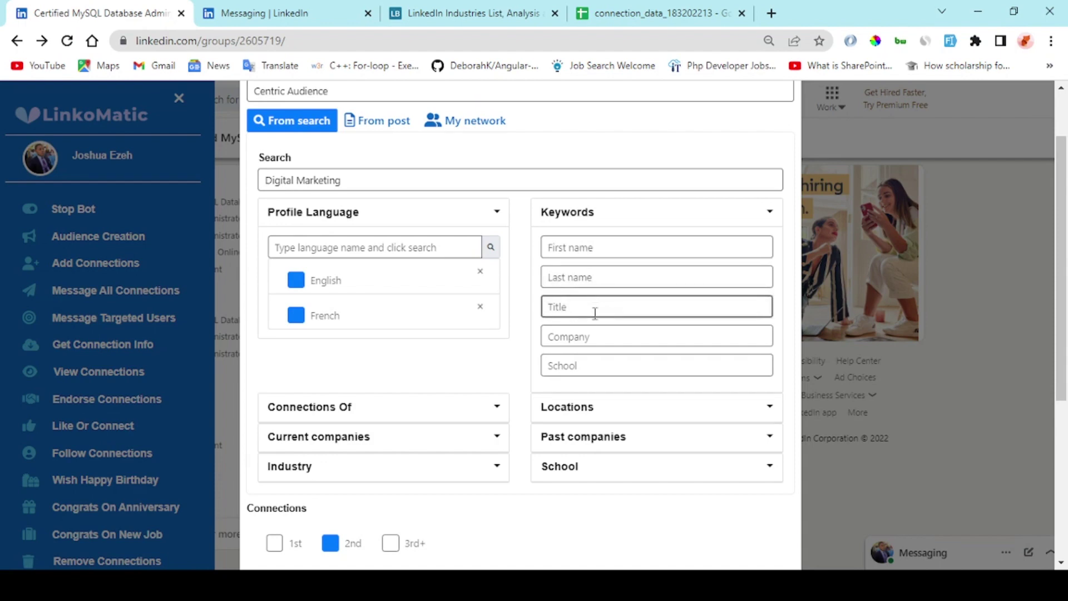
pyautogui.click(595, 335)
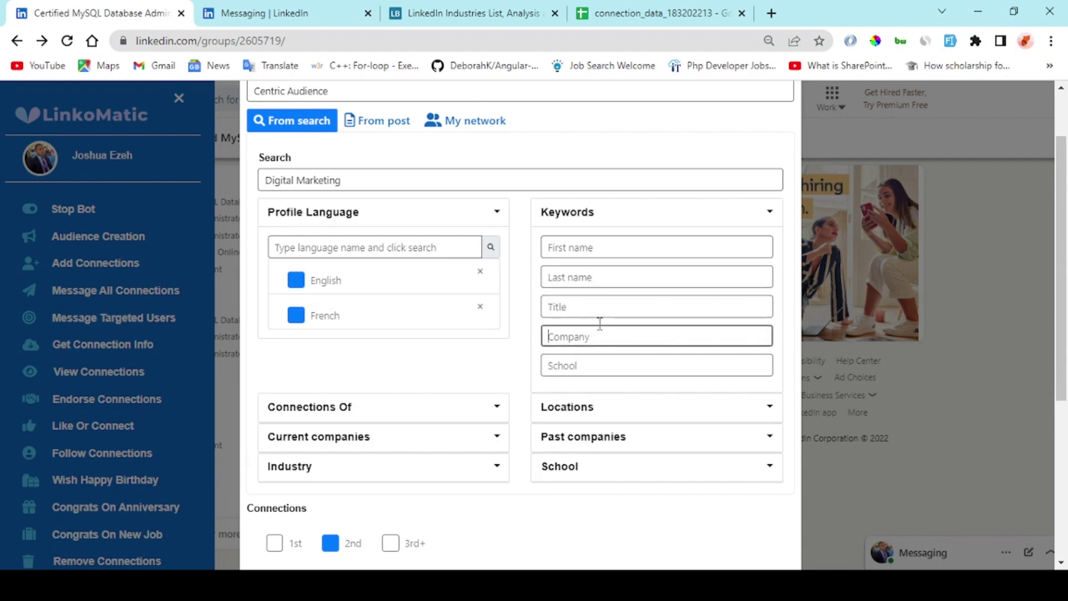
pyautogui.click(673, 224)
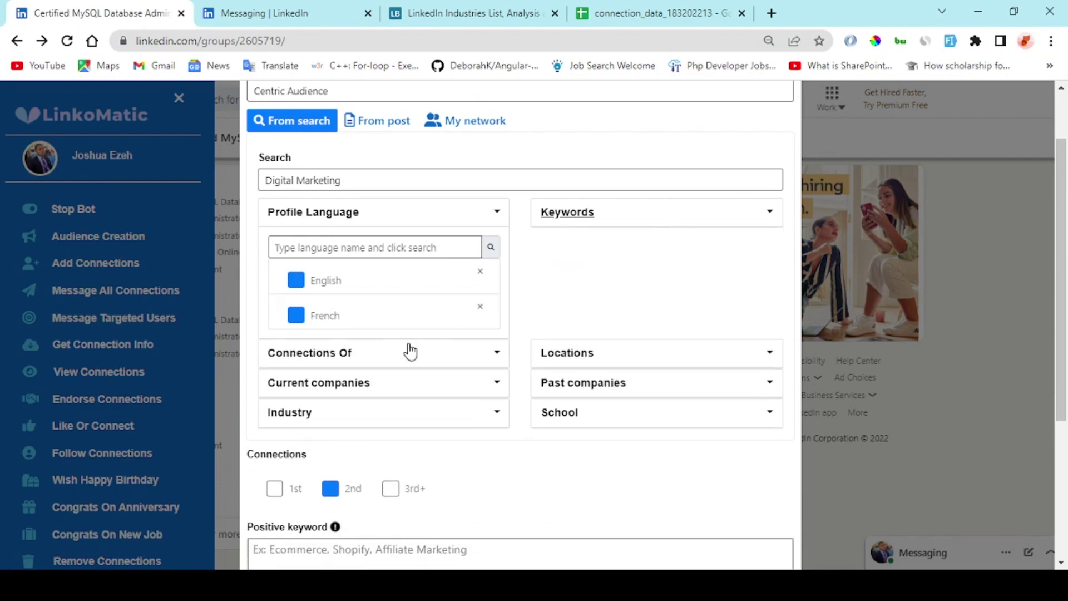
pyautogui.click(401, 353)
pyautogui.click(406, 382)
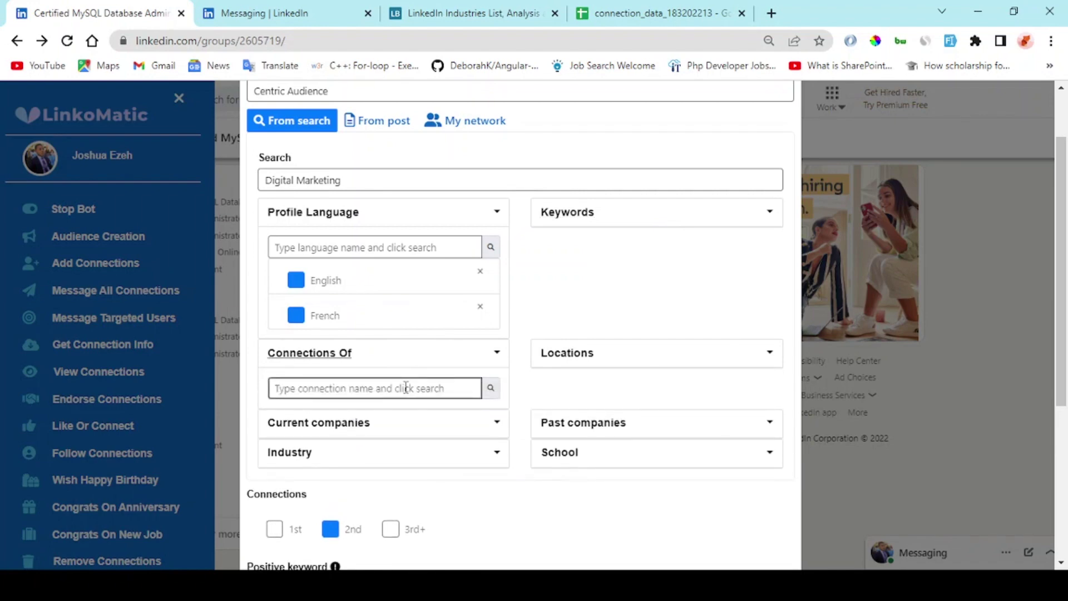
# Step: Search locations for 'canada' and add Toronto, Canada Area as the location filter
pyautogui.click(424, 358)
pyautogui.click(624, 363)
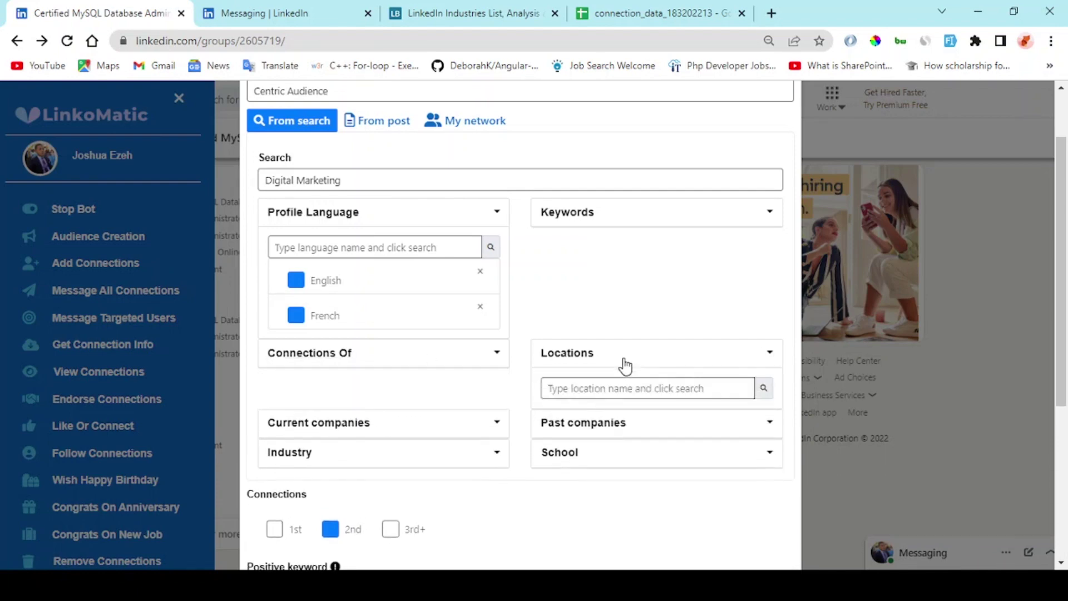
pyautogui.click(623, 389)
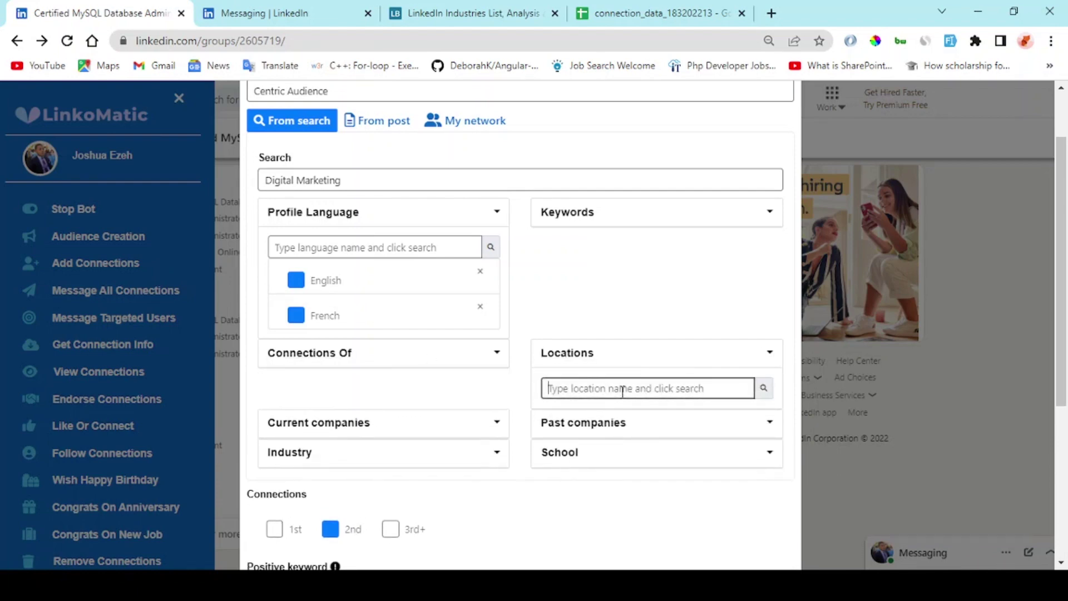
pyautogui.write('canada')
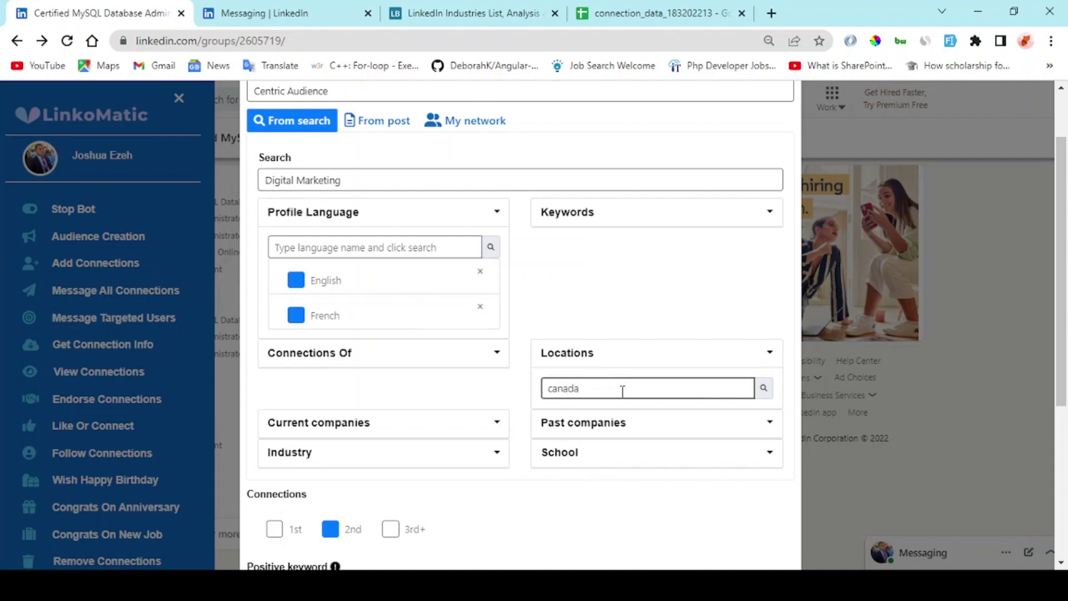
pyautogui.click(766, 391)
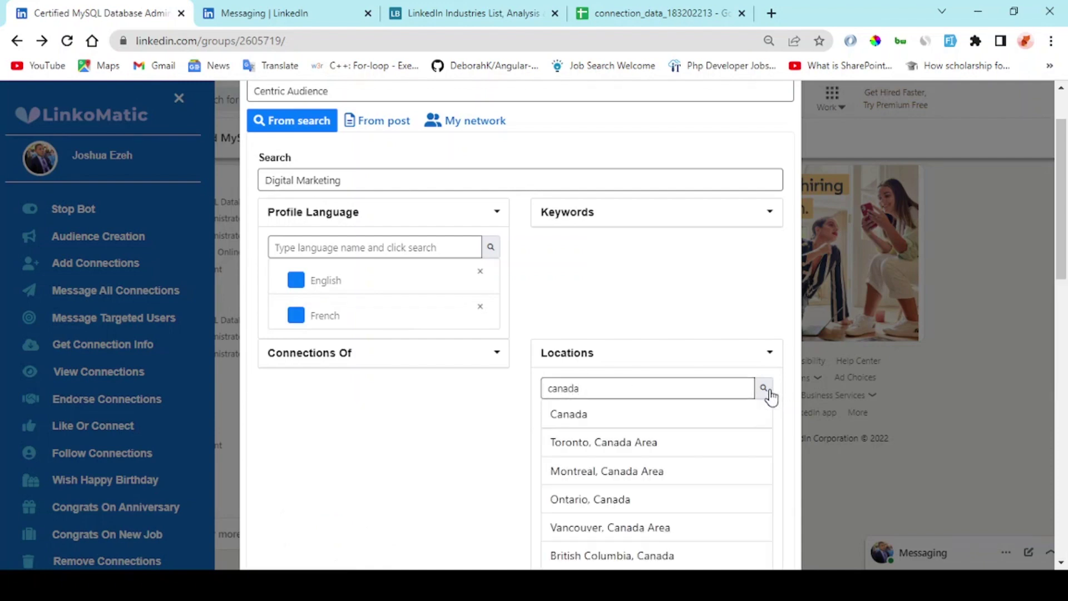
pyautogui.scroll(-1, 679, 429)
pyautogui.click(683, 375)
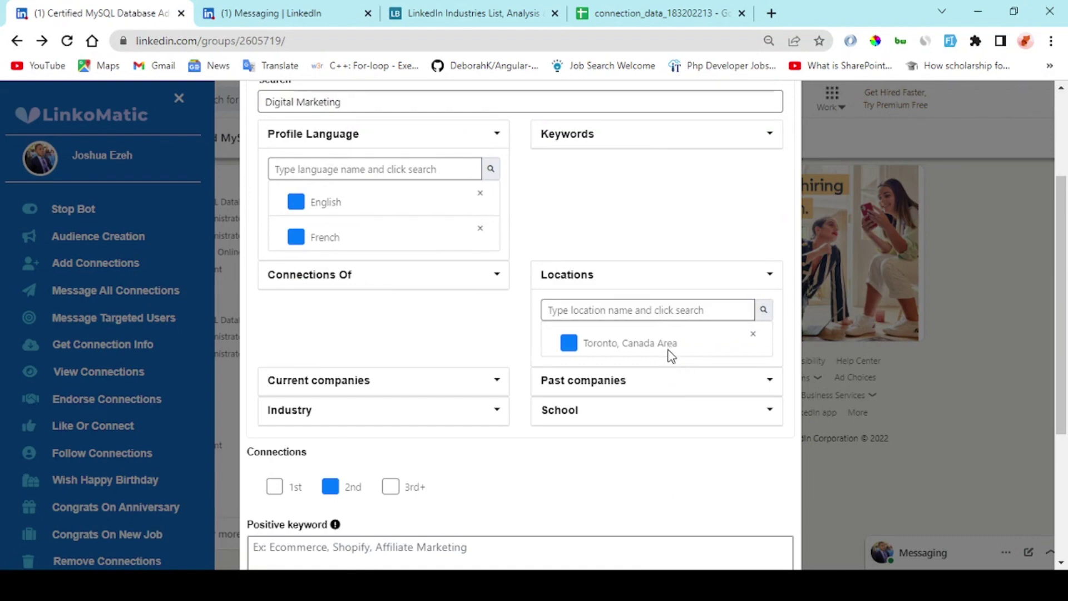
pyautogui.scroll(-1, 667, 370)
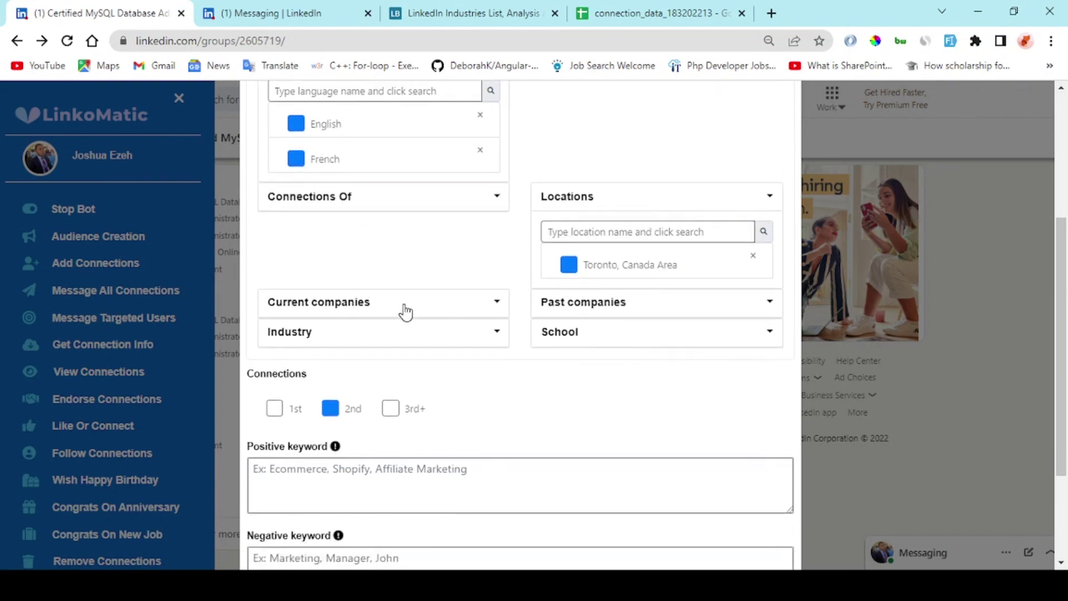
pyautogui.click(406, 308)
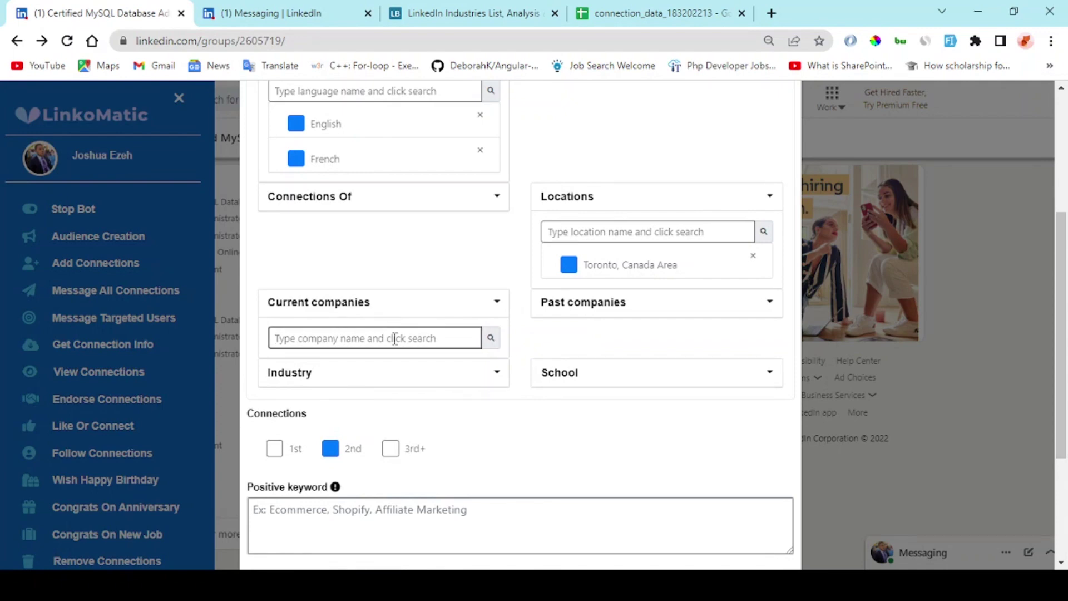
# Step: Search companies for 'amazon' and add Amazon as the current company
pyautogui.write('ma')
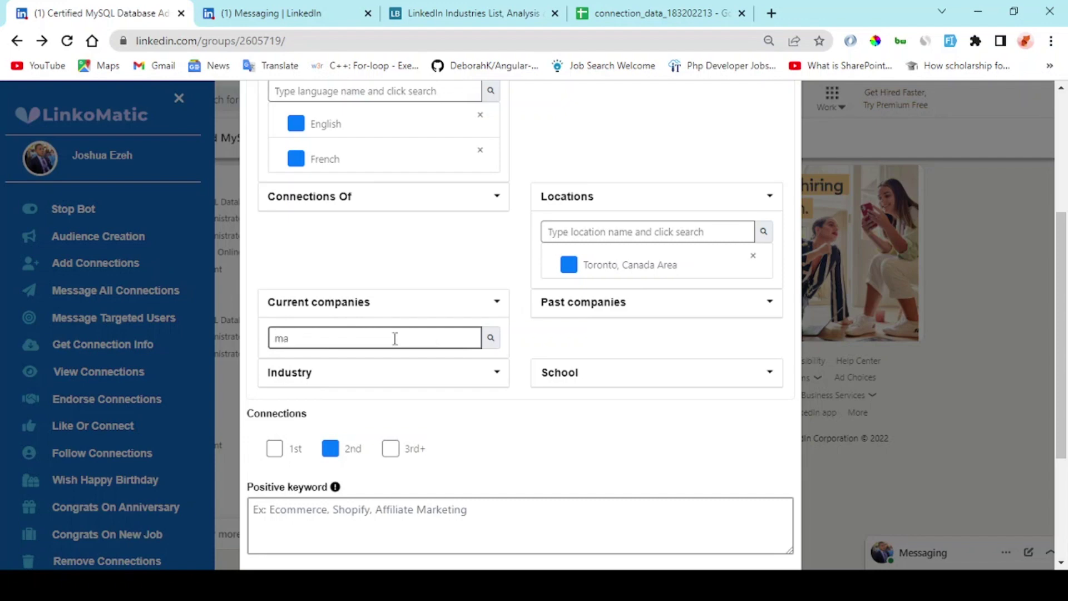
pyautogui.press('BackSpace')
pyautogui.press('BackSpace')
pyautogui.write('amazon')
pyautogui.click(497, 335)
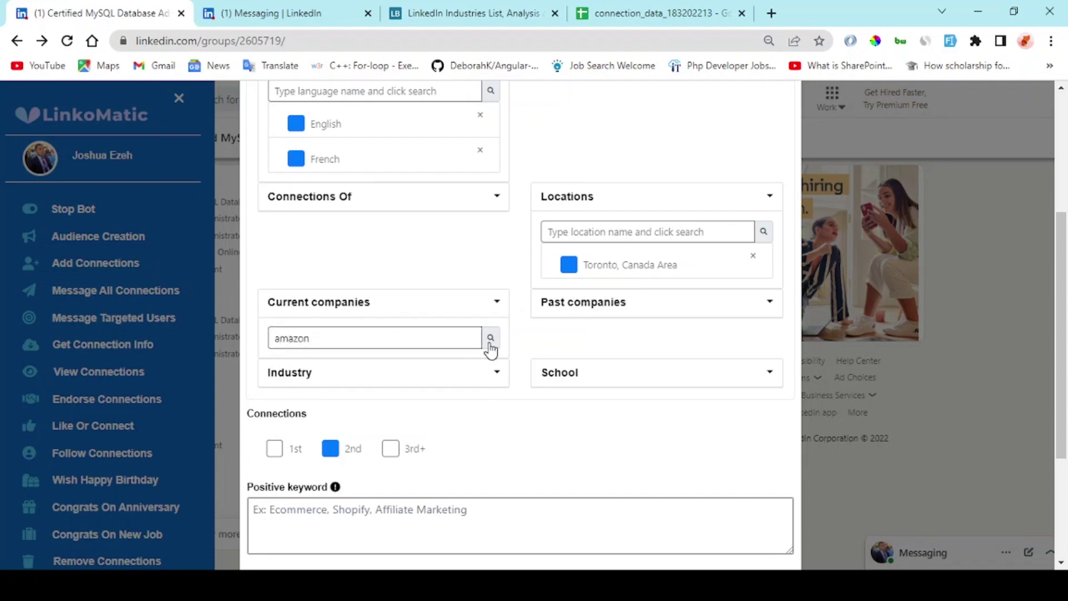
pyautogui.scroll(-3, 448, 375)
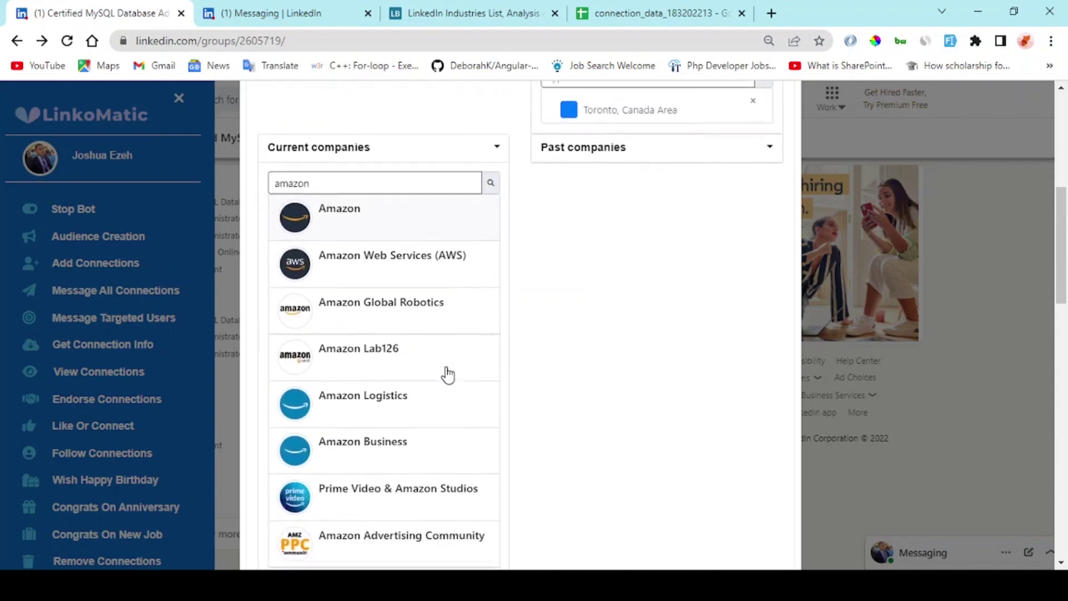
pyautogui.click(420, 227)
pyautogui.scroll(2, 429, 231)
pyautogui.scroll(1, 436, 233)
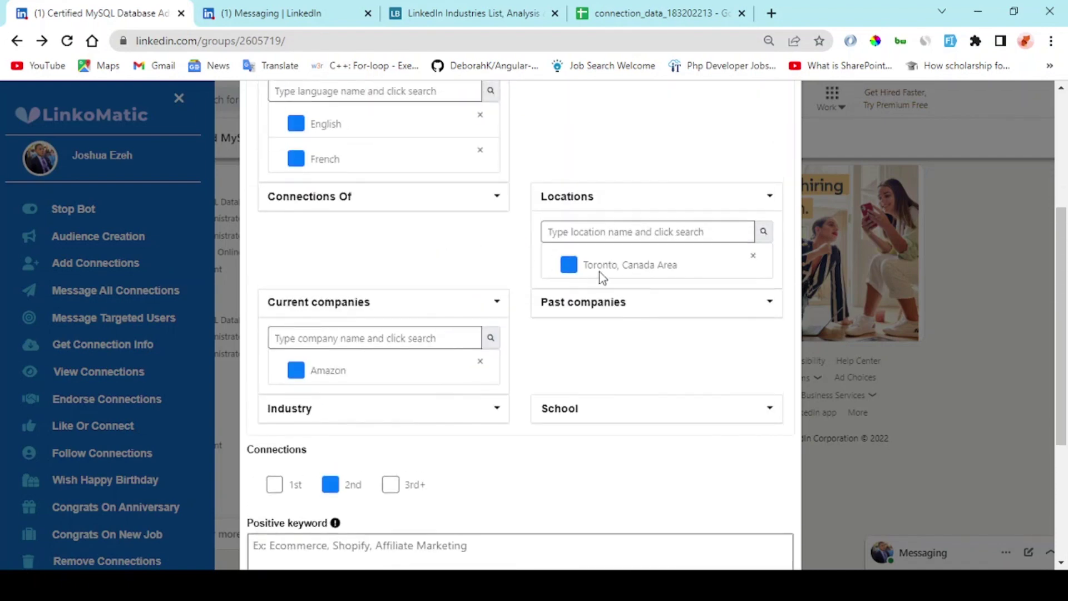
# Step: Leave the Past companies, Industry and School filters empty, and include 1st-degree connections
pyautogui.click(643, 305)
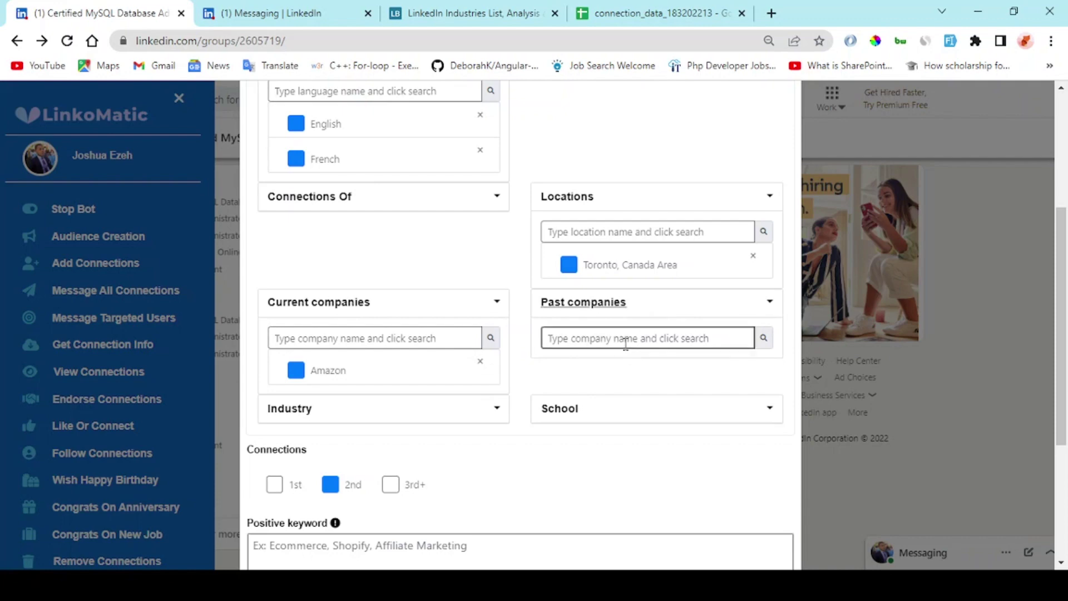
pyautogui.click(650, 305)
pyautogui.scroll(-4, 539, 343)
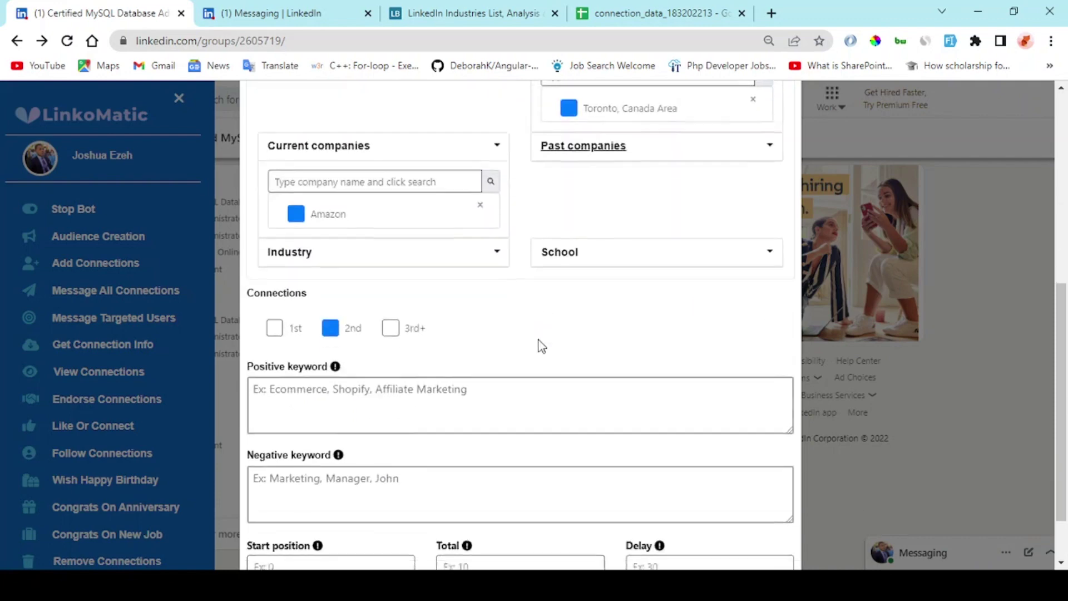
pyautogui.click(475, 189)
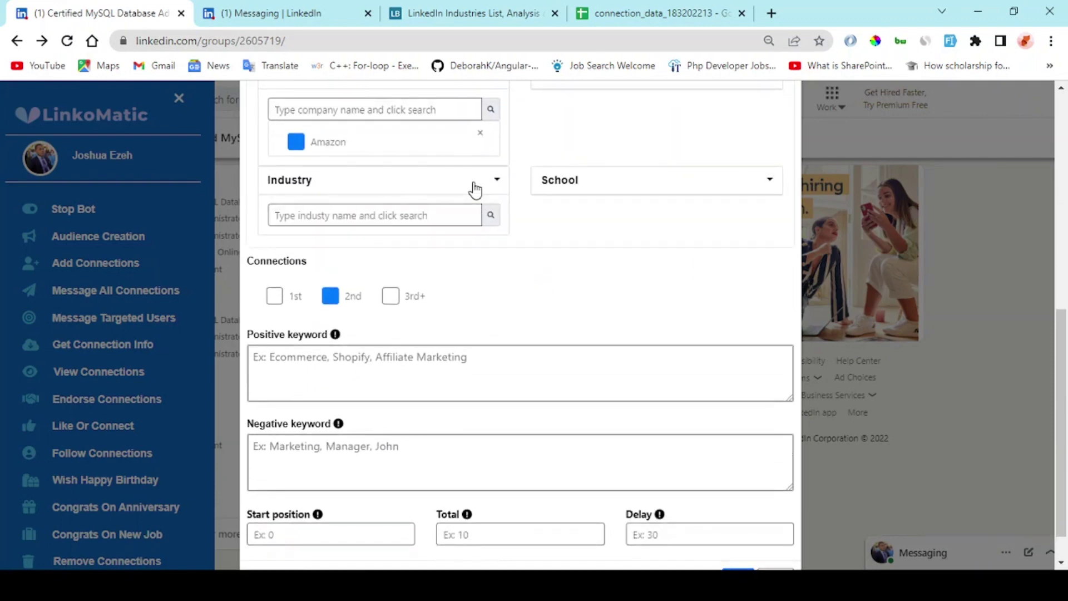
pyautogui.click(451, 214)
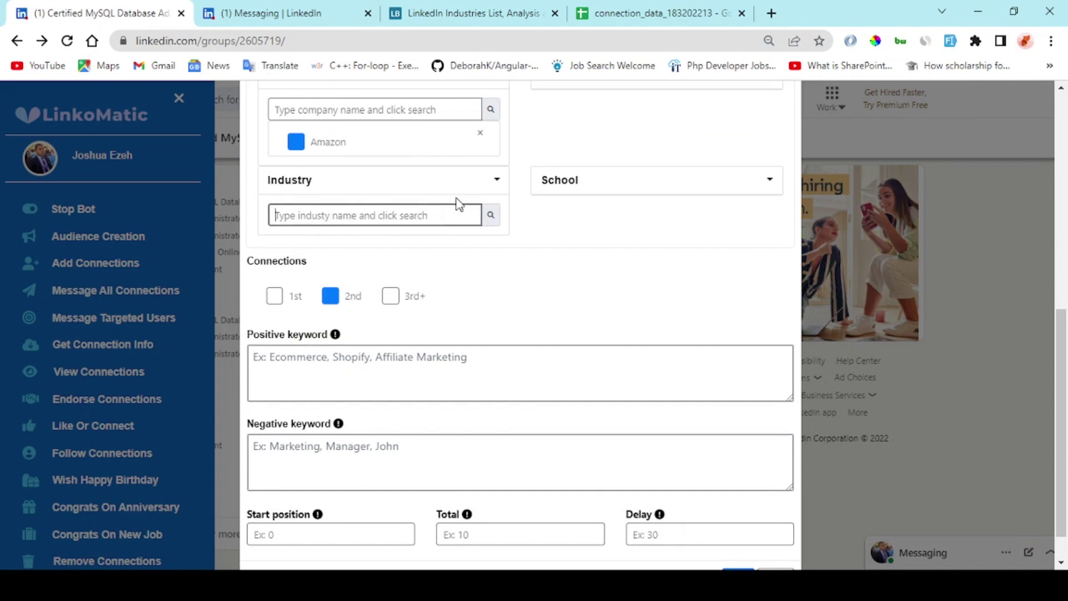
pyautogui.click(461, 192)
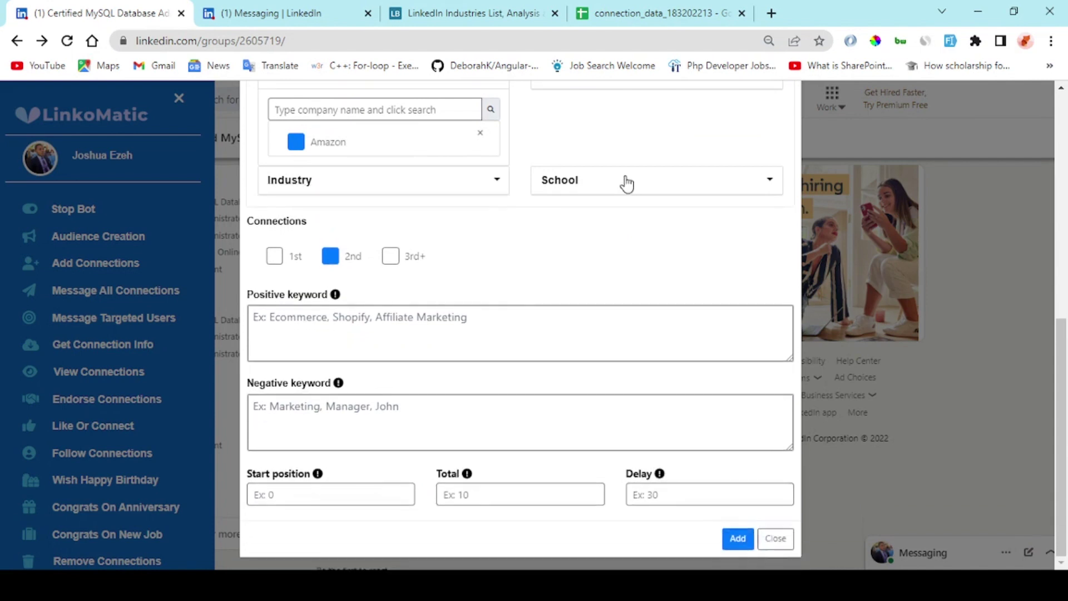
pyautogui.click(625, 182)
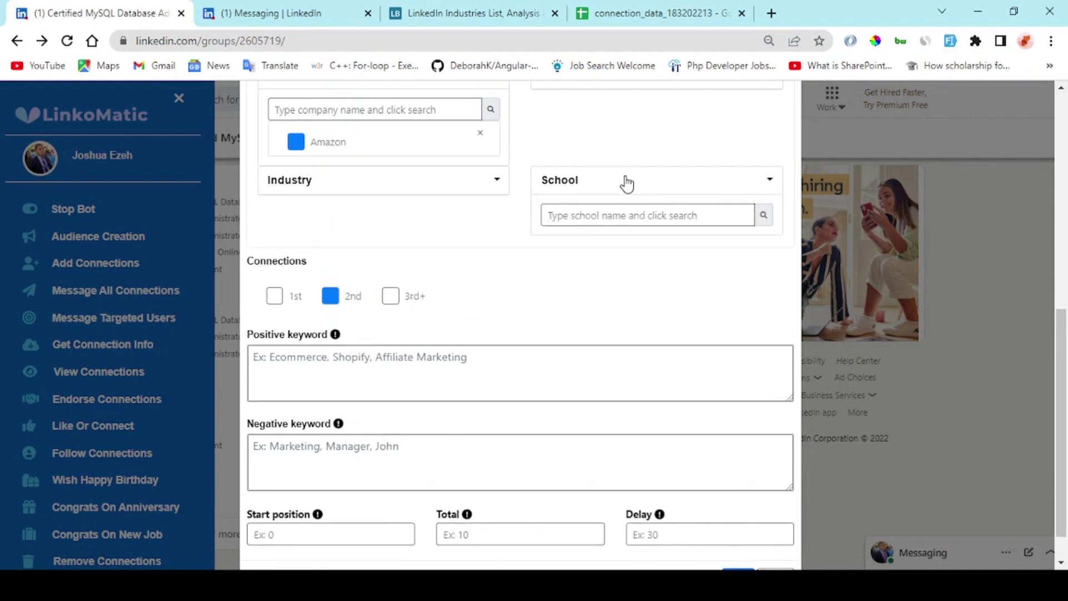
pyautogui.click(627, 182)
pyautogui.scroll(5, 553, 232)
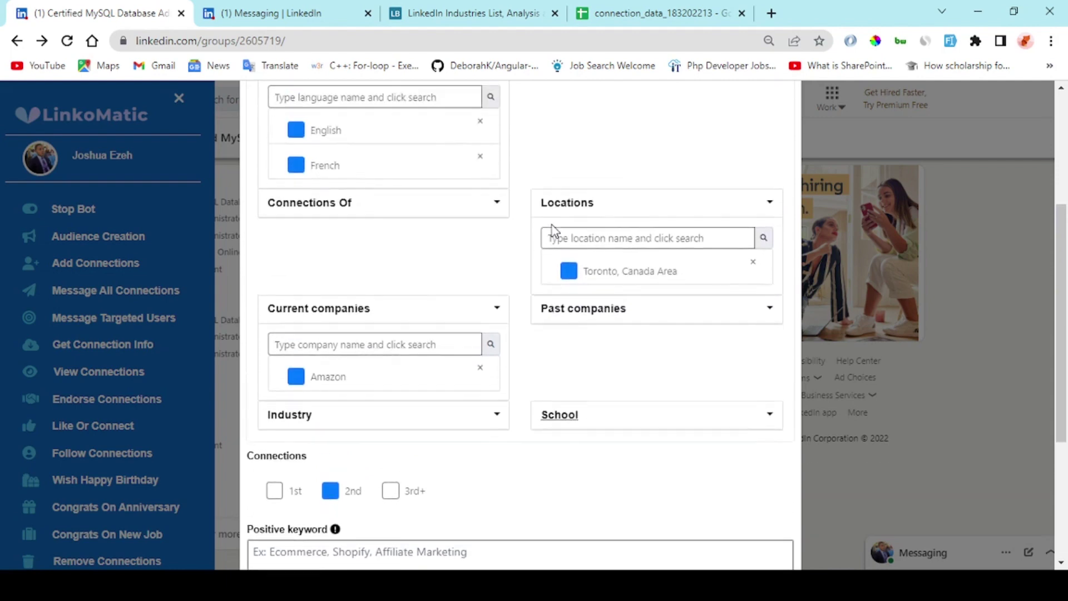
pyautogui.scroll(1, 484, 275)
pyautogui.scroll(-5, 490, 278)
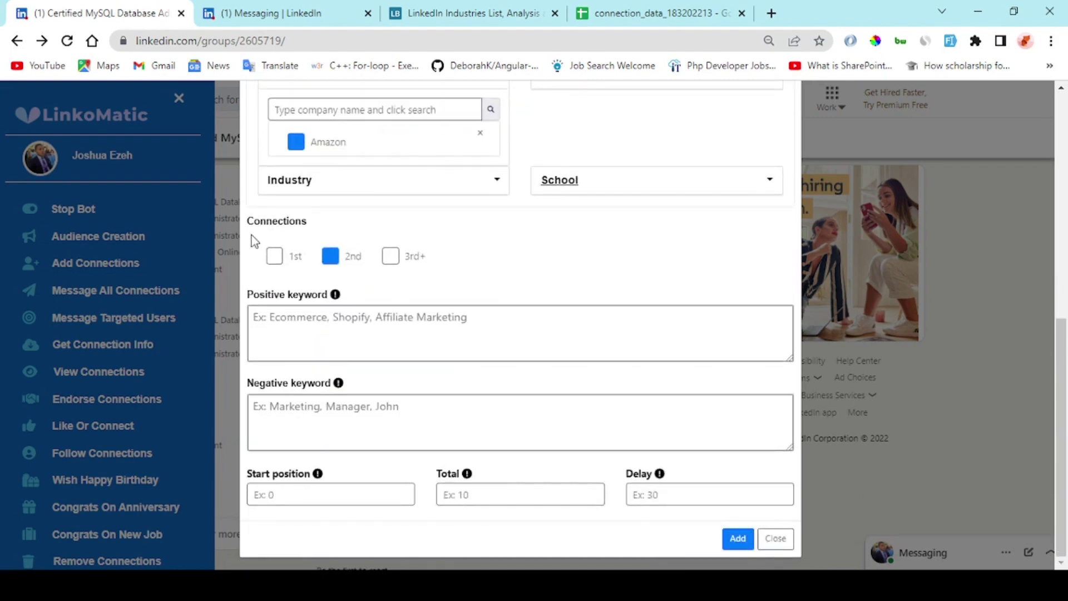
pyautogui.click(302, 259)
# Step: Include 3rd+ connections and enter 'Ecommerce, digital marketer' as positive keywords
pyautogui.click(415, 259)
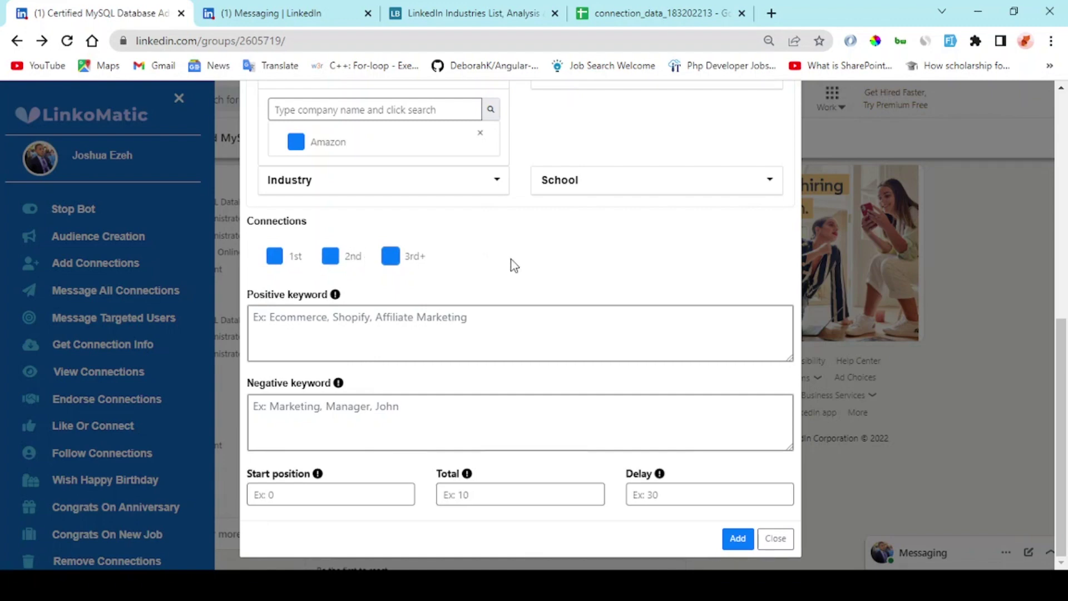
pyautogui.click(342, 321)
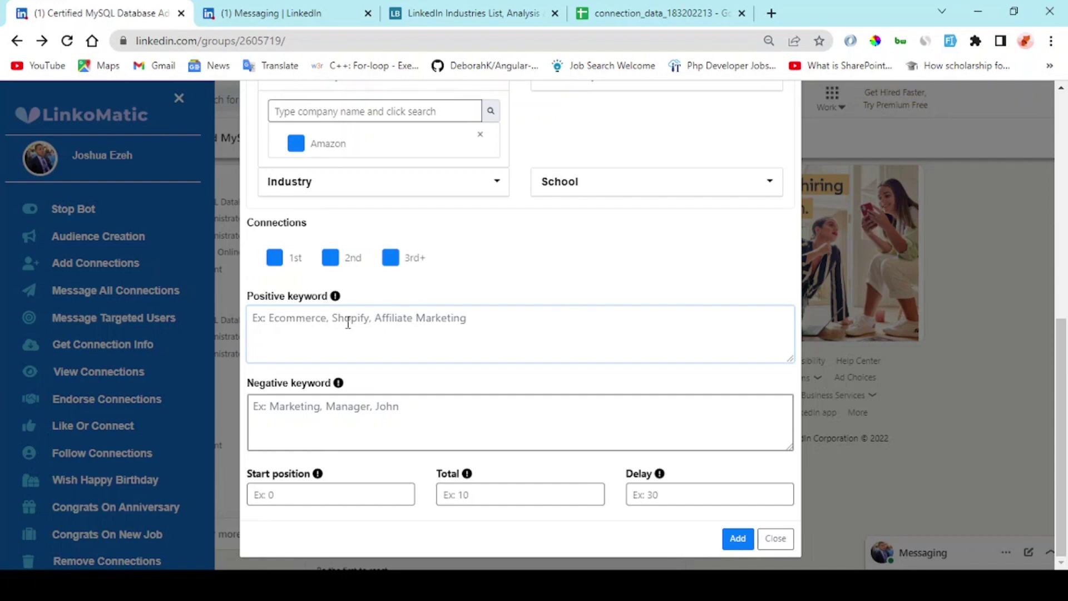
pyautogui.write('Ec')
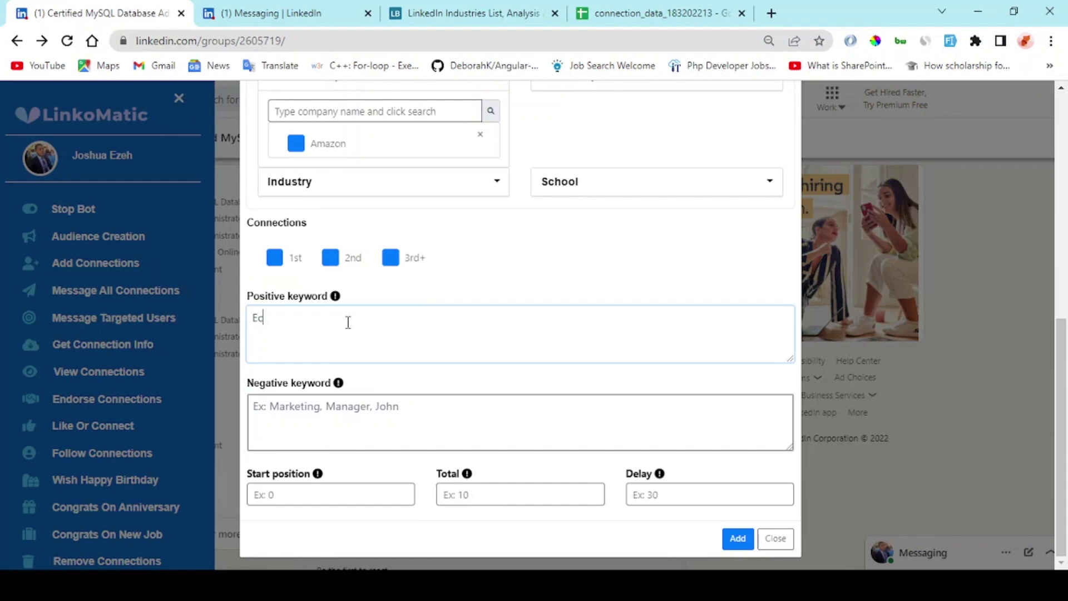
pyautogui.write('ommerce, digital marketer')
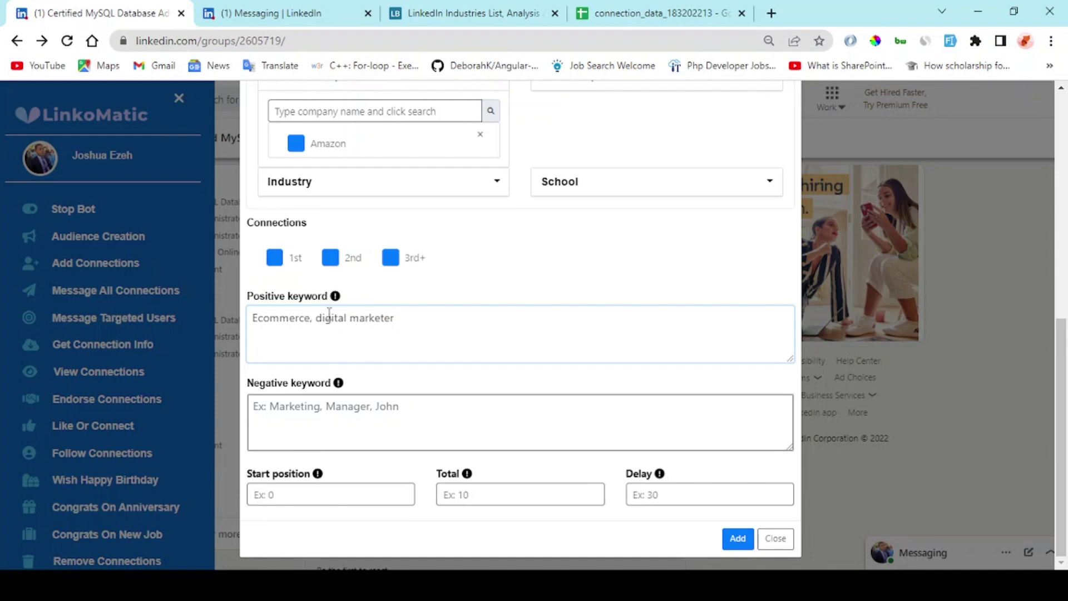
pyautogui.click(389, 410)
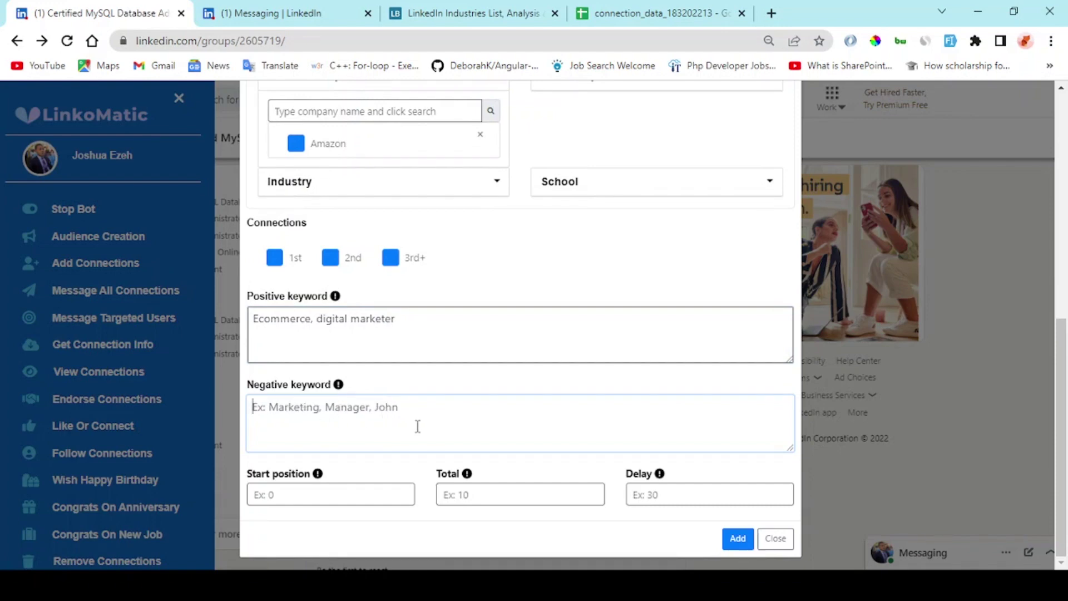
pyautogui.click(357, 497)
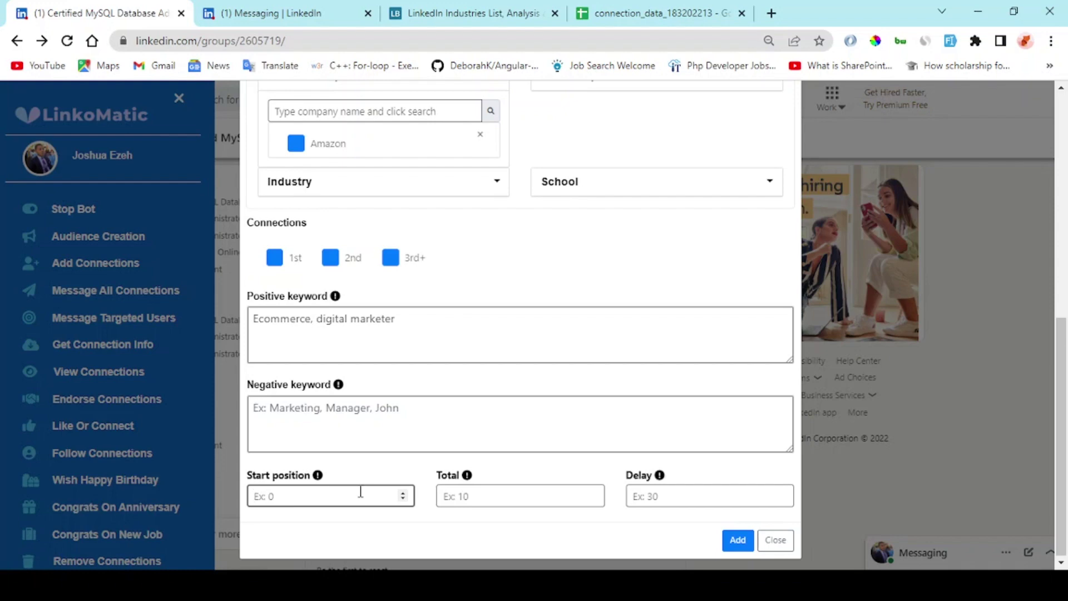
# Step: Enter 50 as the audience total and 40 as the delay
pyautogui.click(506, 504)
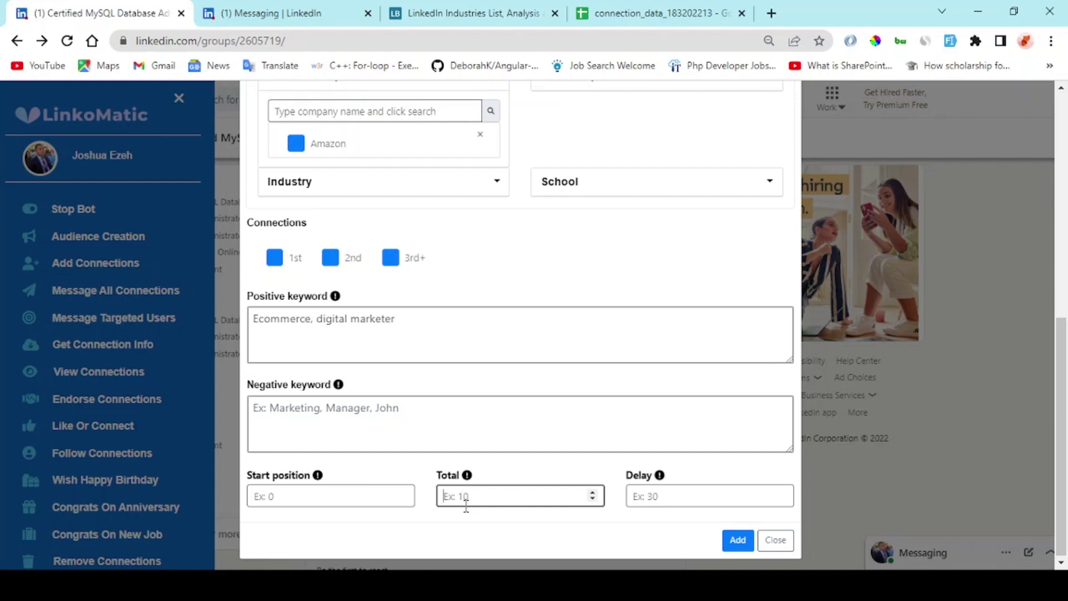
pyautogui.write('50')
pyautogui.click(671, 498)
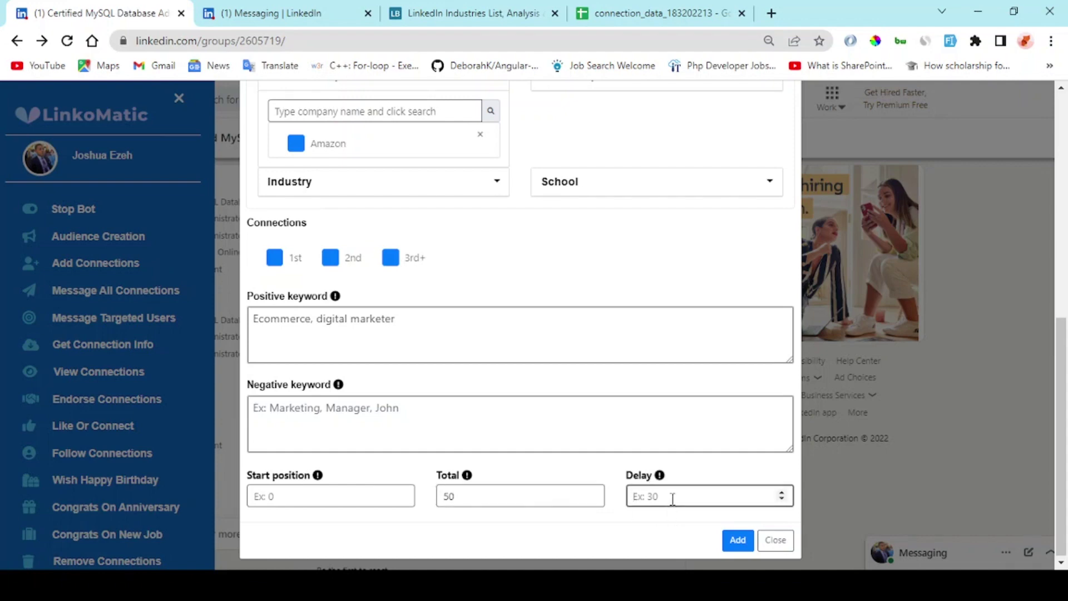
pyautogui.write('40')
# Step: Close the targeting form, view Warm Audience's saved contacts, then close the audience dialogs
pyautogui.click(776, 543)
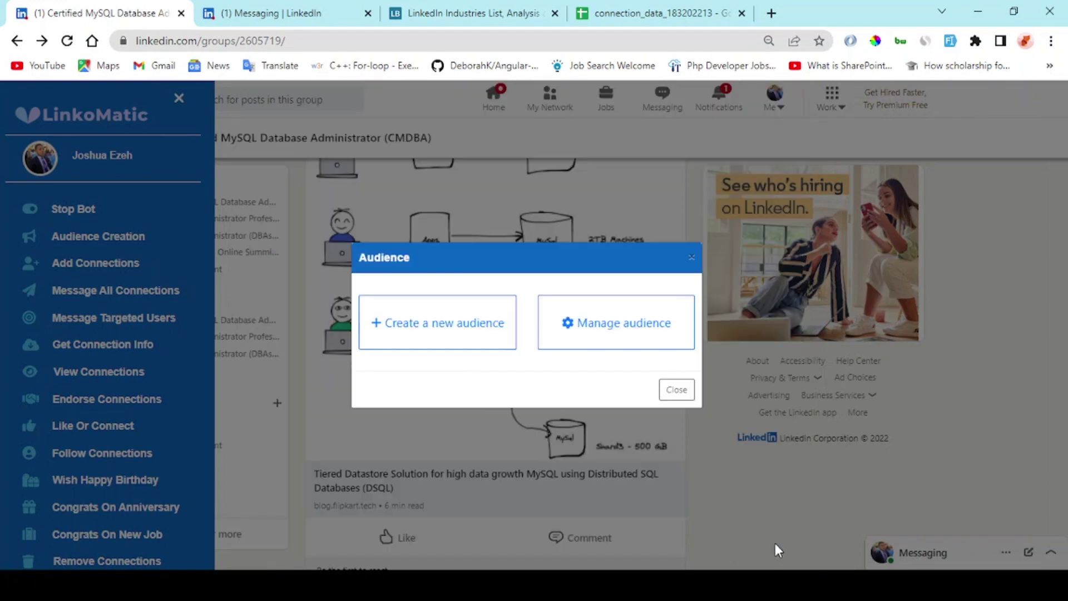
pyautogui.click(620, 327)
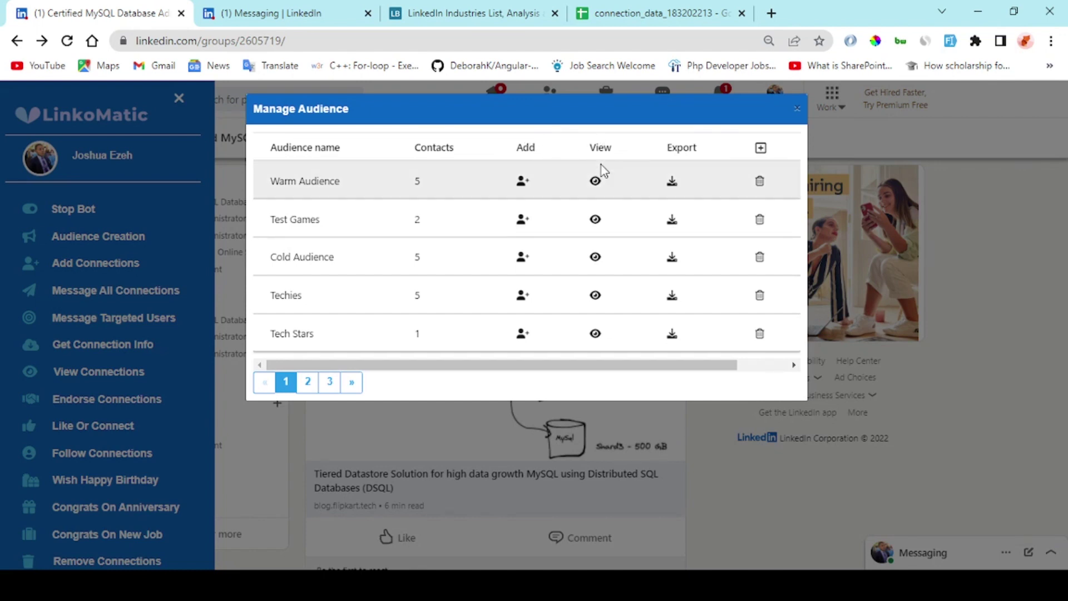
pyautogui.click(597, 182)
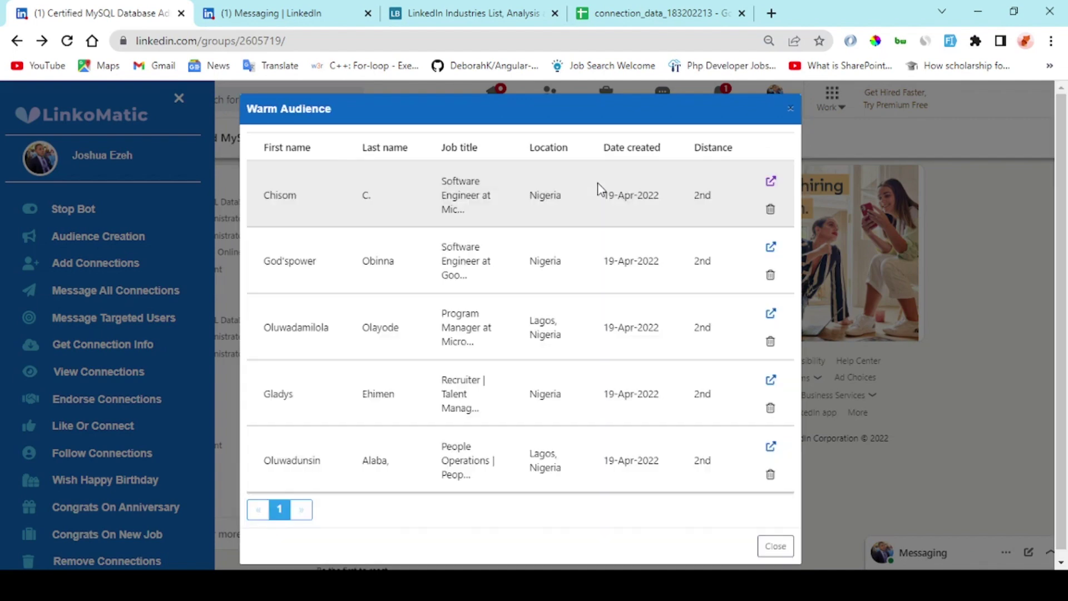
pyautogui.click(778, 544)
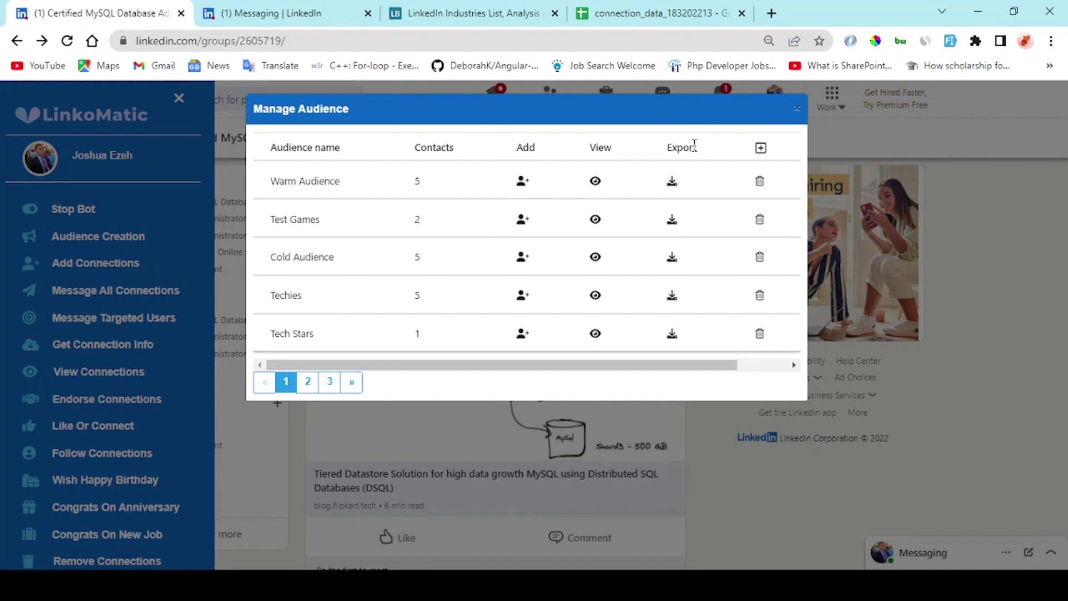
pyautogui.click(796, 108)
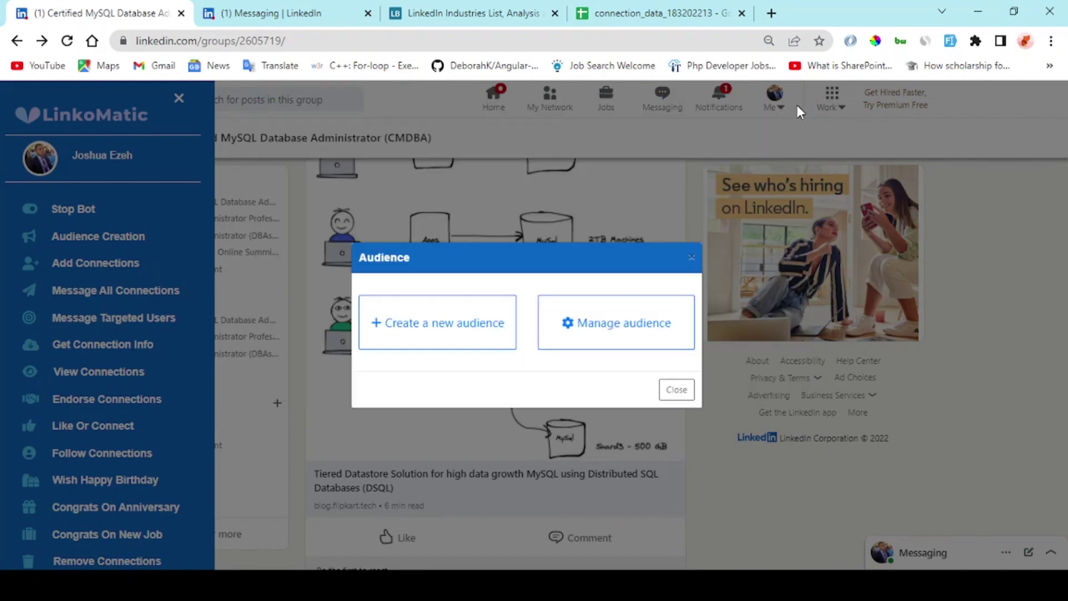
pyautogui.click(684, 384)
# Step: Open Message All Connections and select Cold Audience as the recipients
pyautogui.click(126, 291)
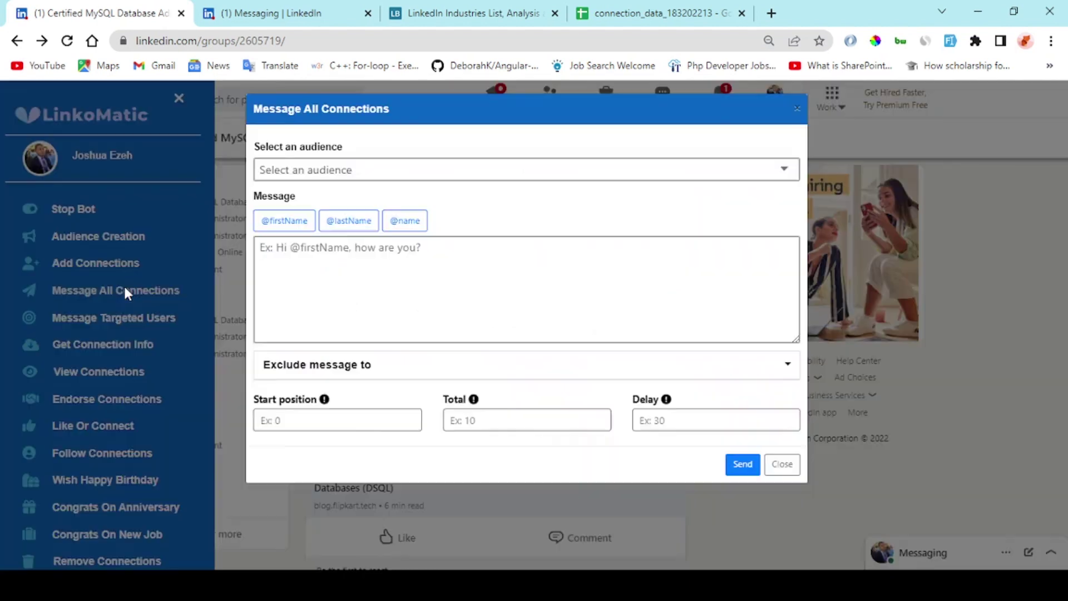
pyautogui.click(300, 294)
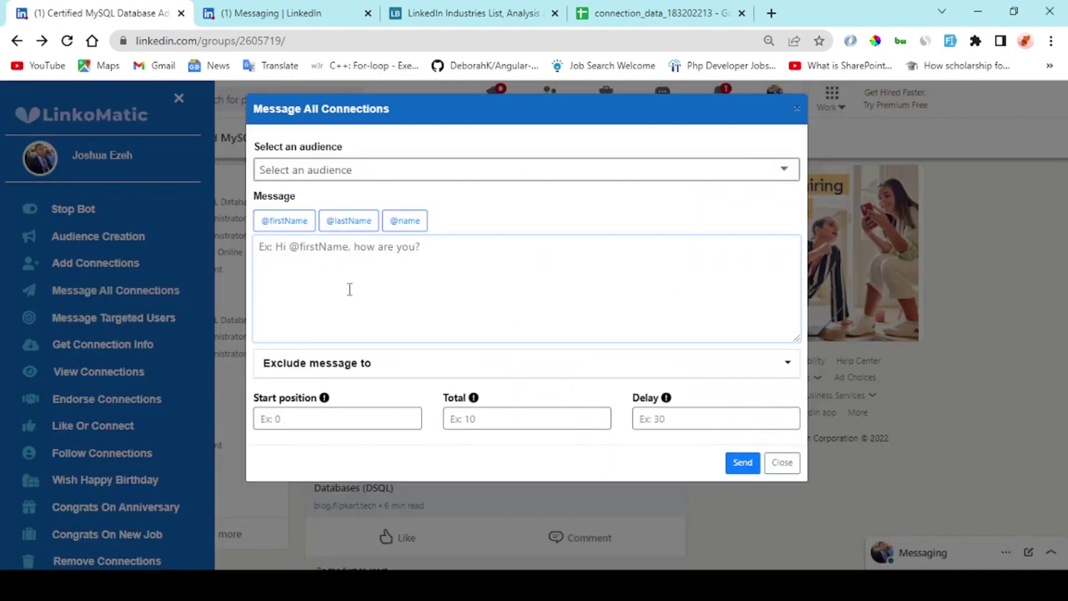
pyautogui.click(505, 177)
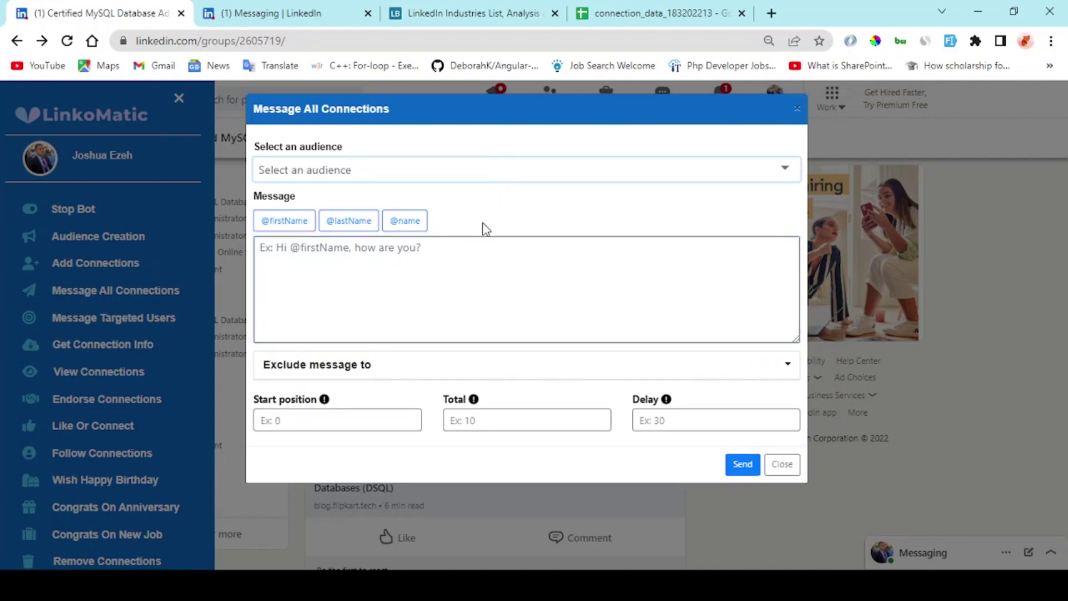
pyautogui.click(482, 240)
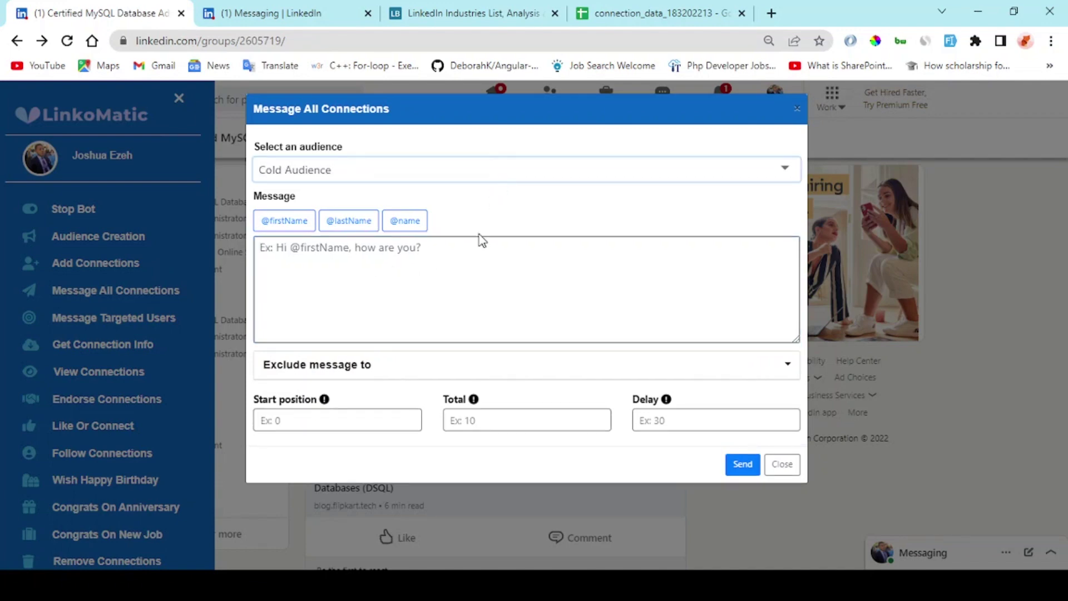
pyautogui.click(478, 266)
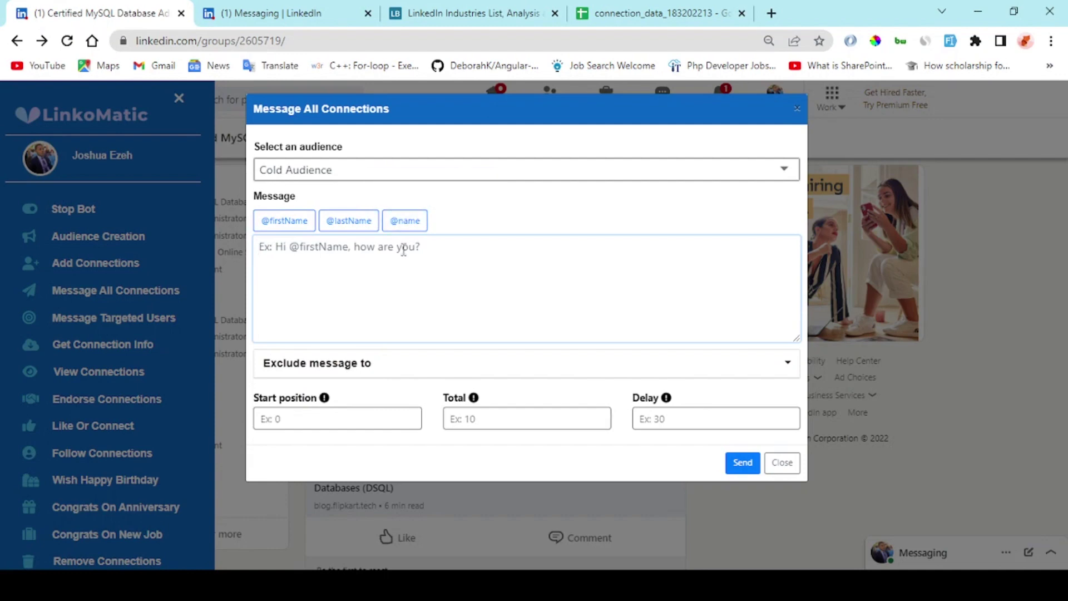
pyautogui.write('Hello')
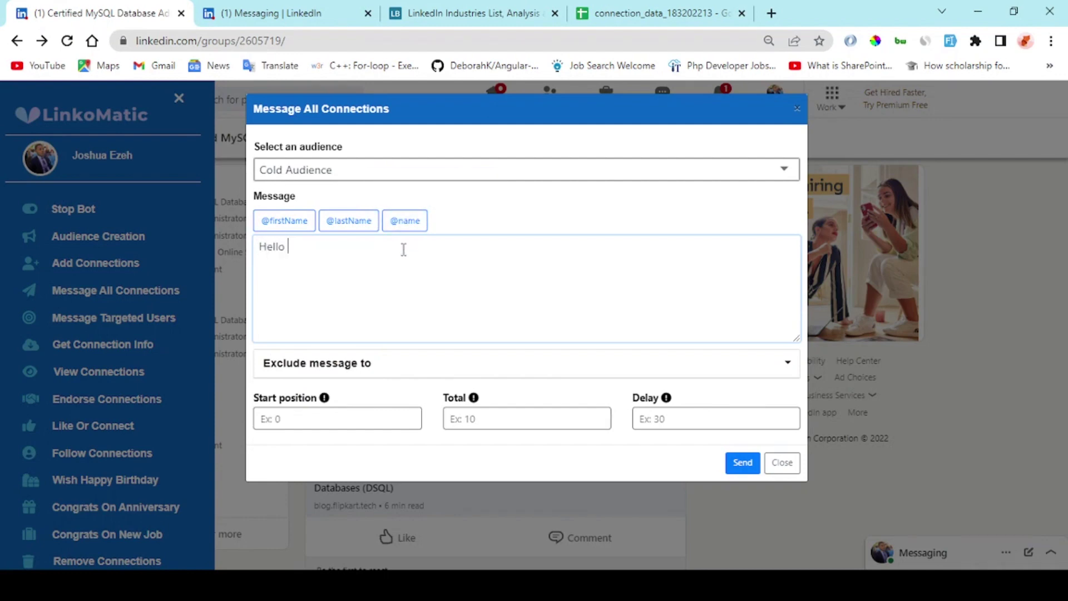
pyautogui.click(300, 222)
pyautogui.write(',')
pyautogui.press('Return')
pyautogui.press('Return')
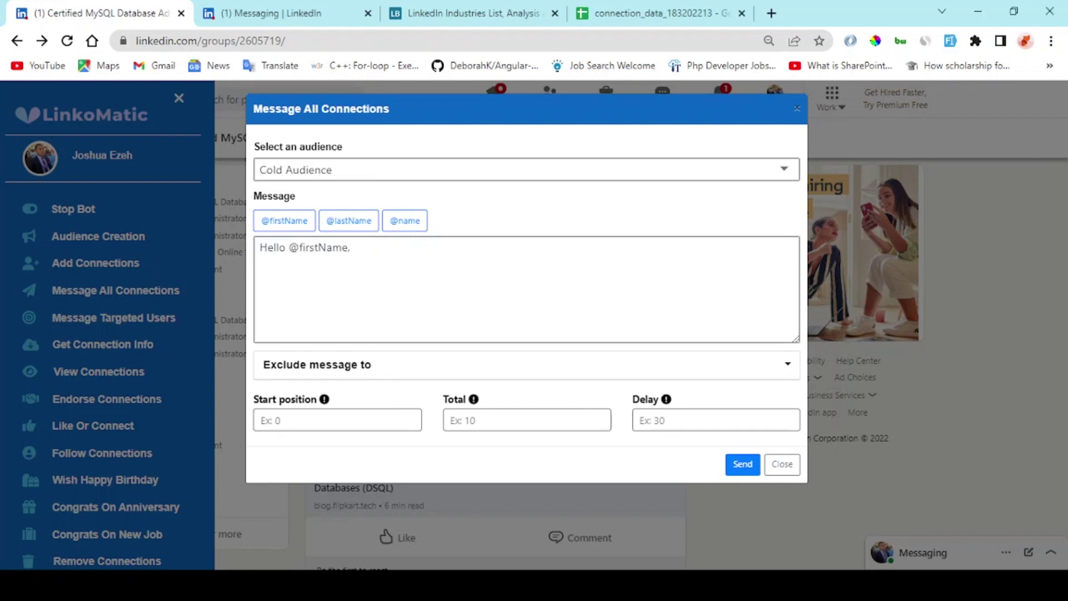
# Step: Paste the prepared promotional message below the greeting and select its affiliate link to check it
pyautogui.click(351, 283)
pyautogui.hotkey('ctrl', 'v')
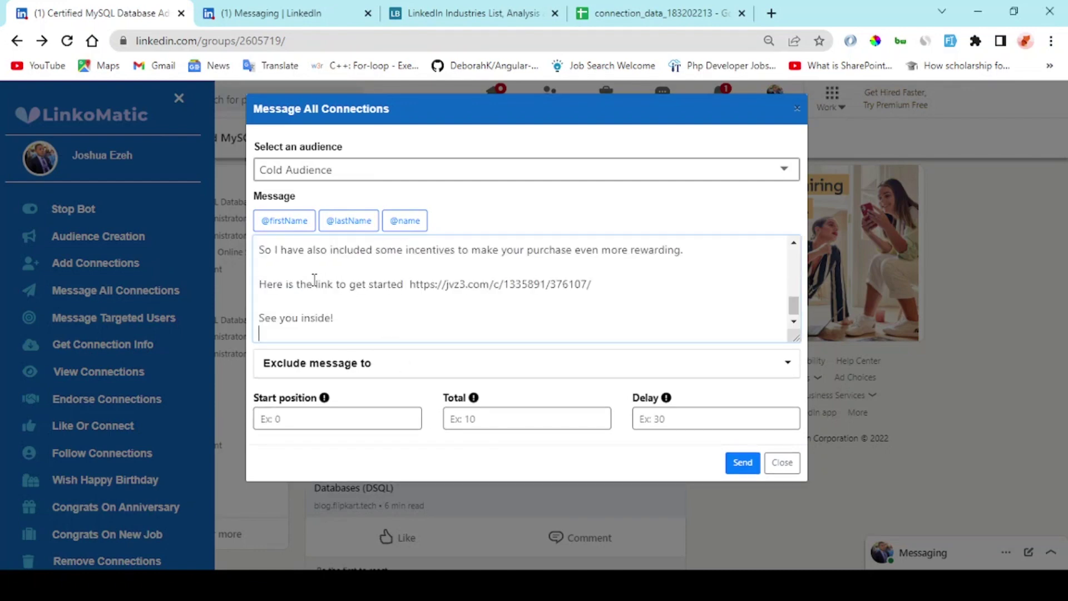
pyautogui.scroll(6, 392, 310)
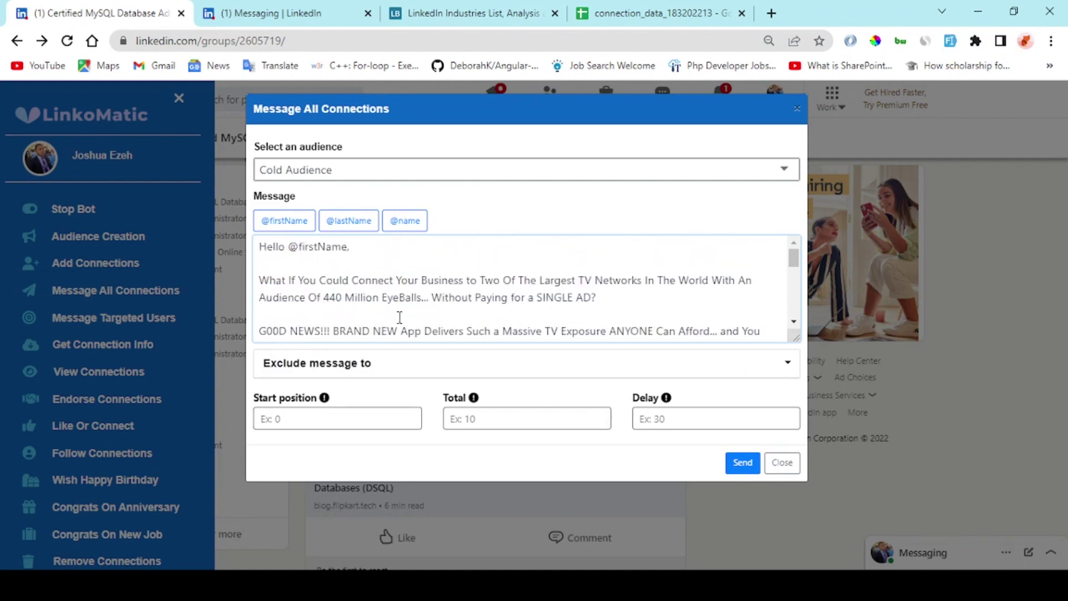
pyautogui.scroll(-6, 394, 310)
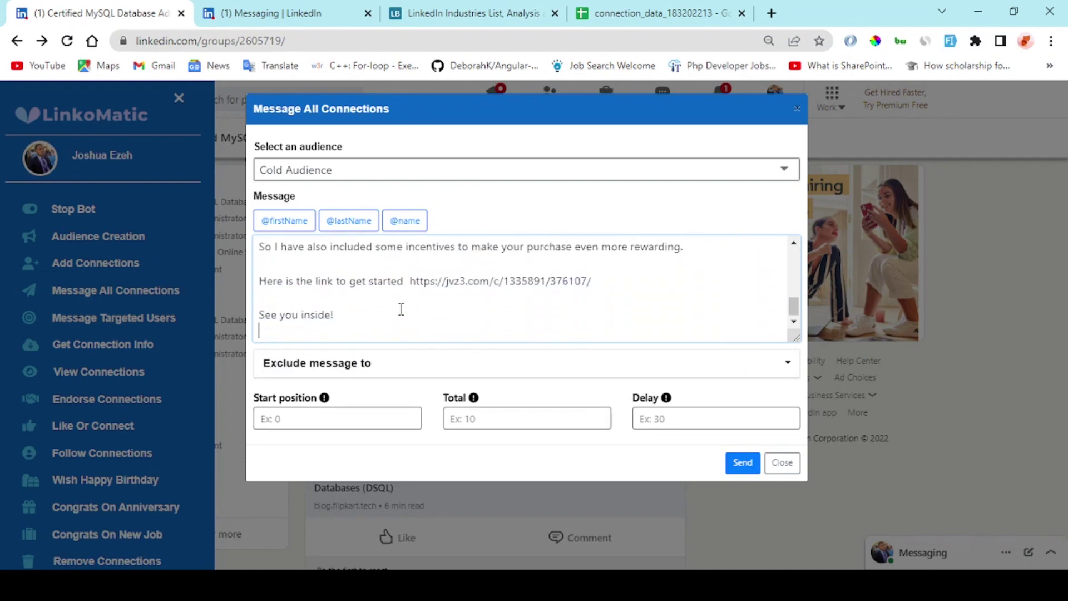
pyautogui.moveTo(410, 282); pyautogui.dragTo(591, 283)
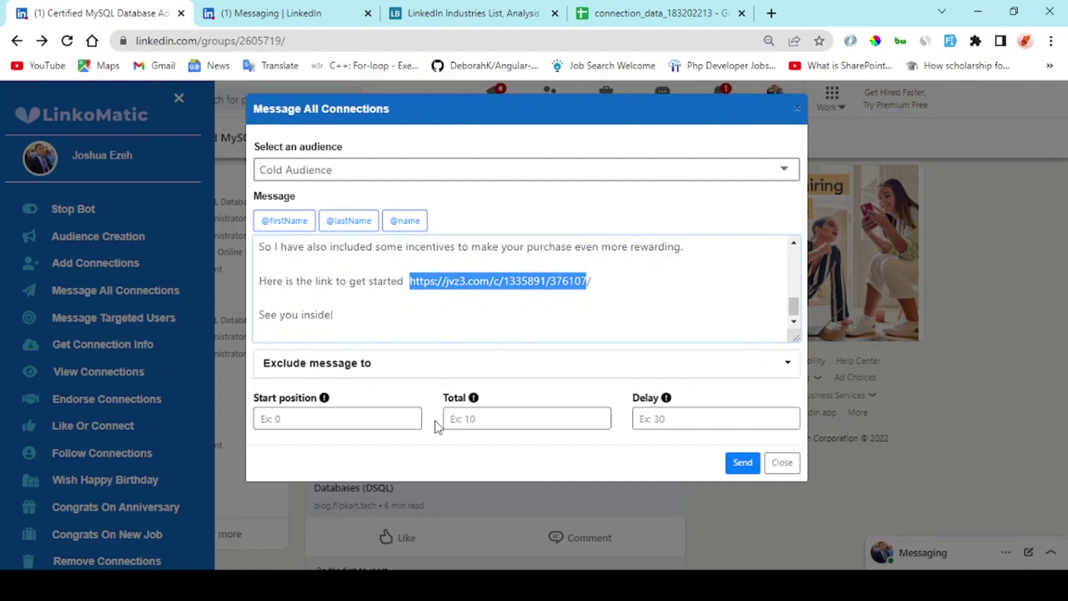
# Step: Set Total to 50 contacts and Delay to 40, then send the message to Cold Audience
pyautogui.click(482, 418)
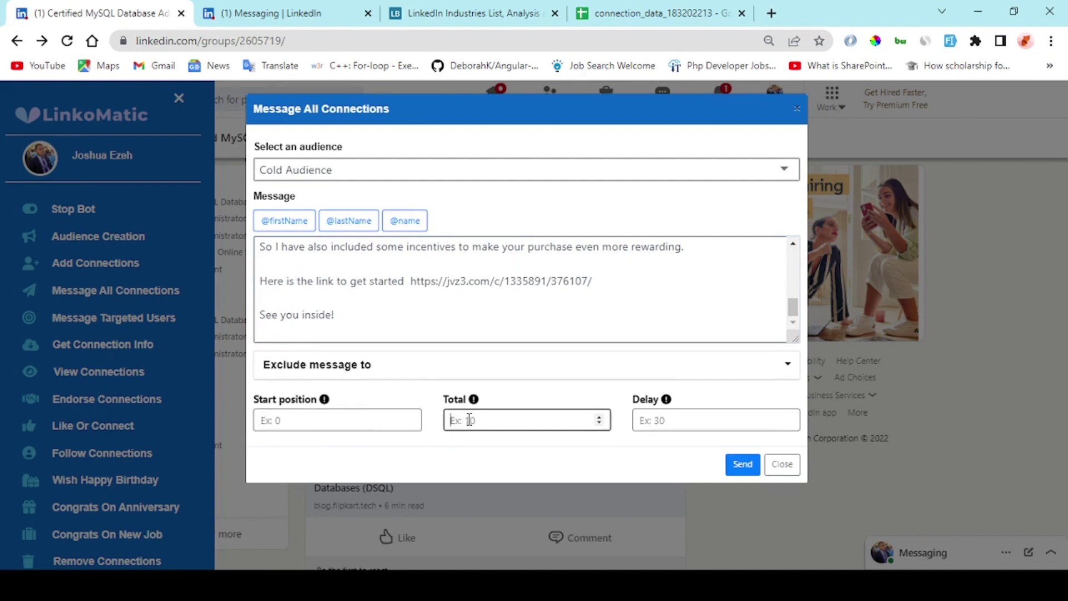
pyautogui.write('50')
pyautogui.click(647, 420)
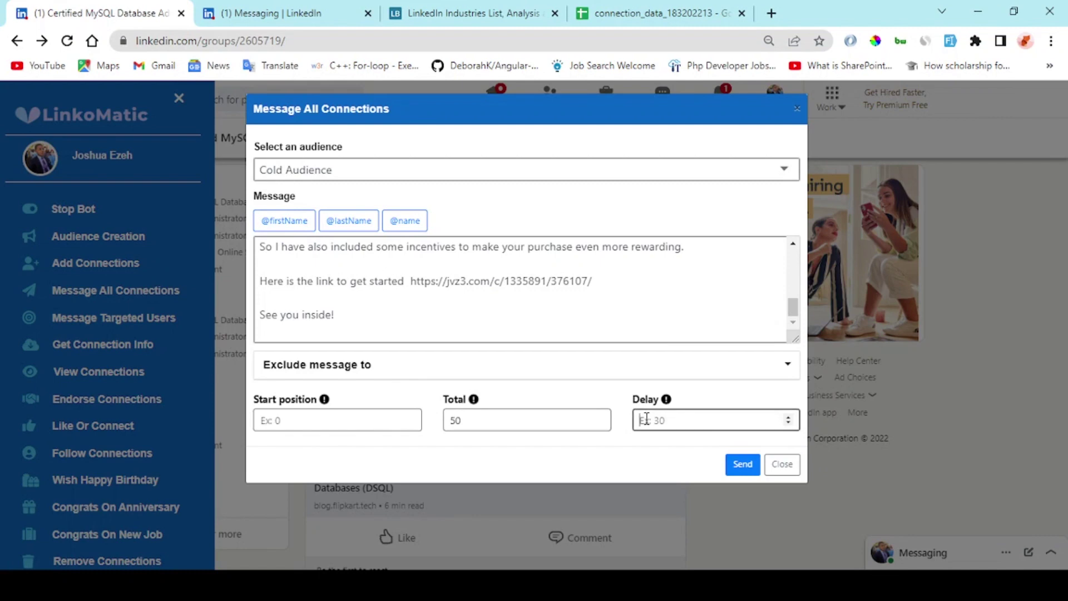
pyautogui.write('40')
pyautogui.click(734, 469)
# Step: Check in LinkedIn Messaging that the promotional message with the link arrived
pyautogui.click(298, 17)
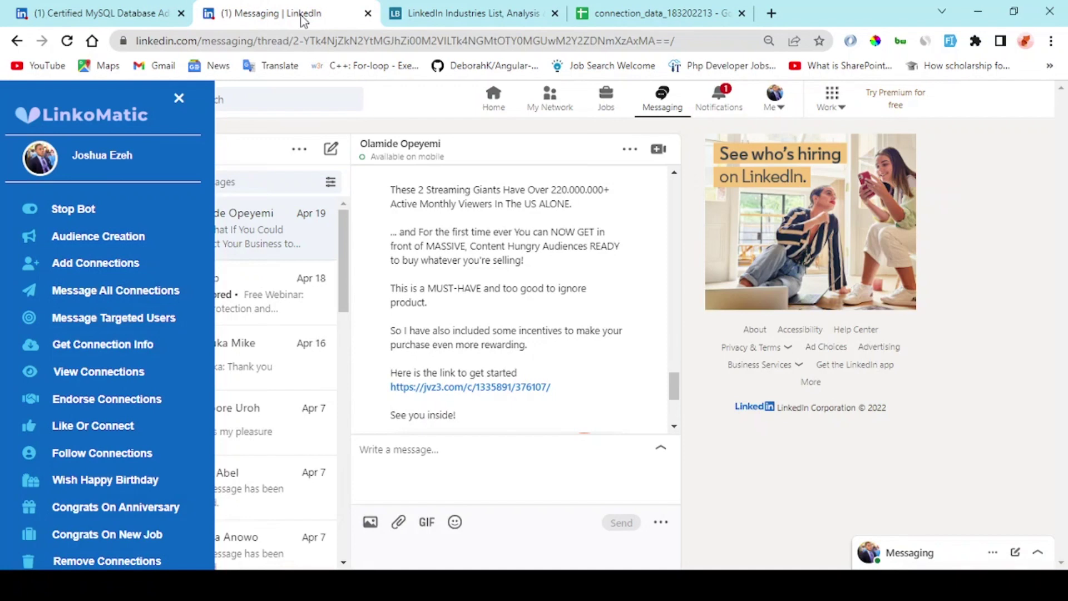
pyautogui.scroll(2, 435, 285)
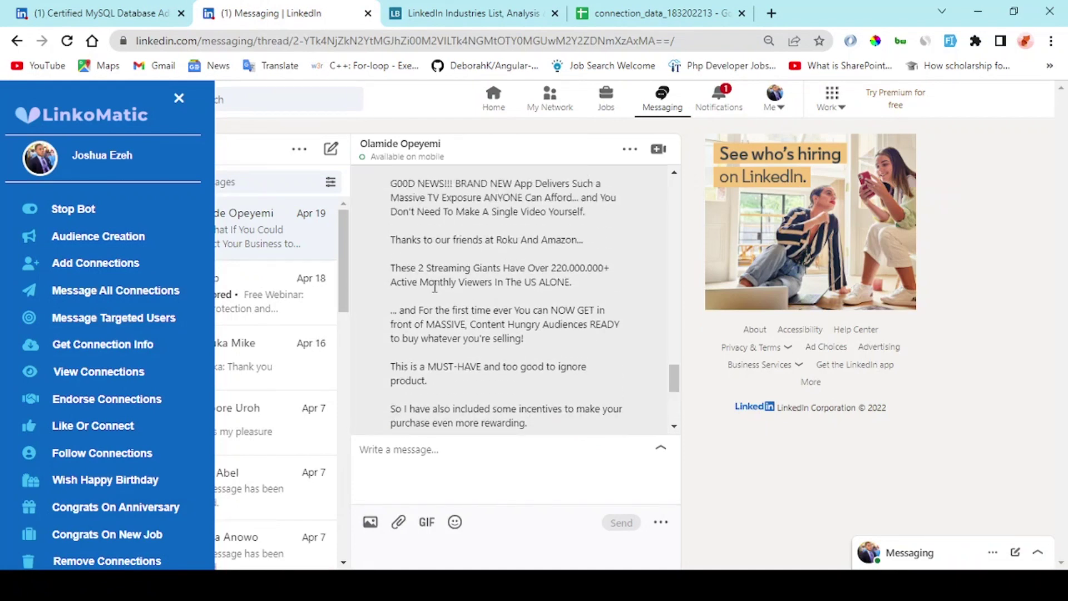
pyautogui.scroll(2, 435, 287)
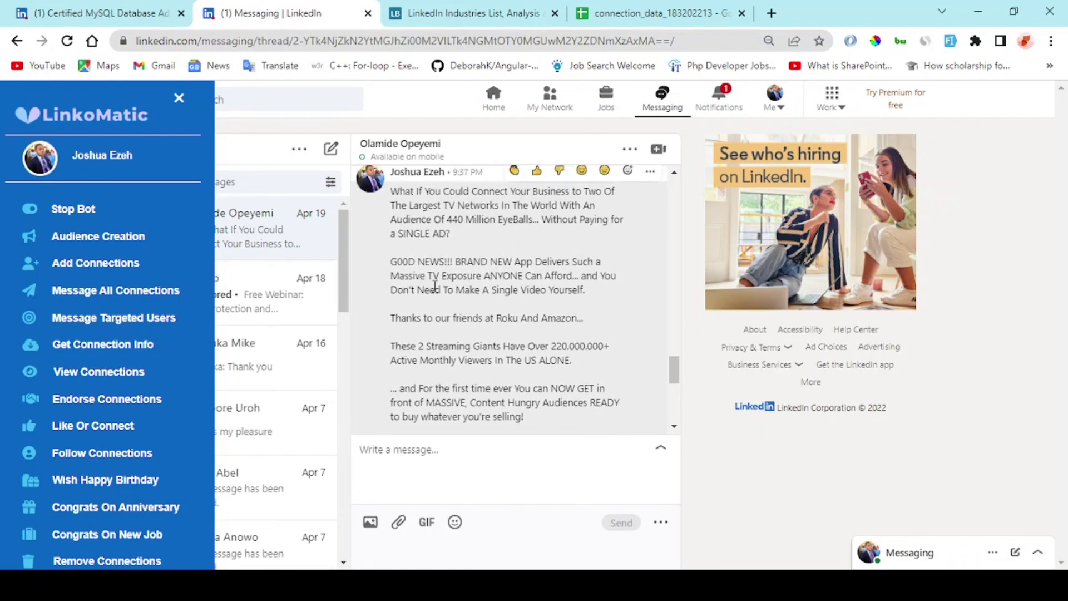
pyautogui.scroll(-4, 446, 281)
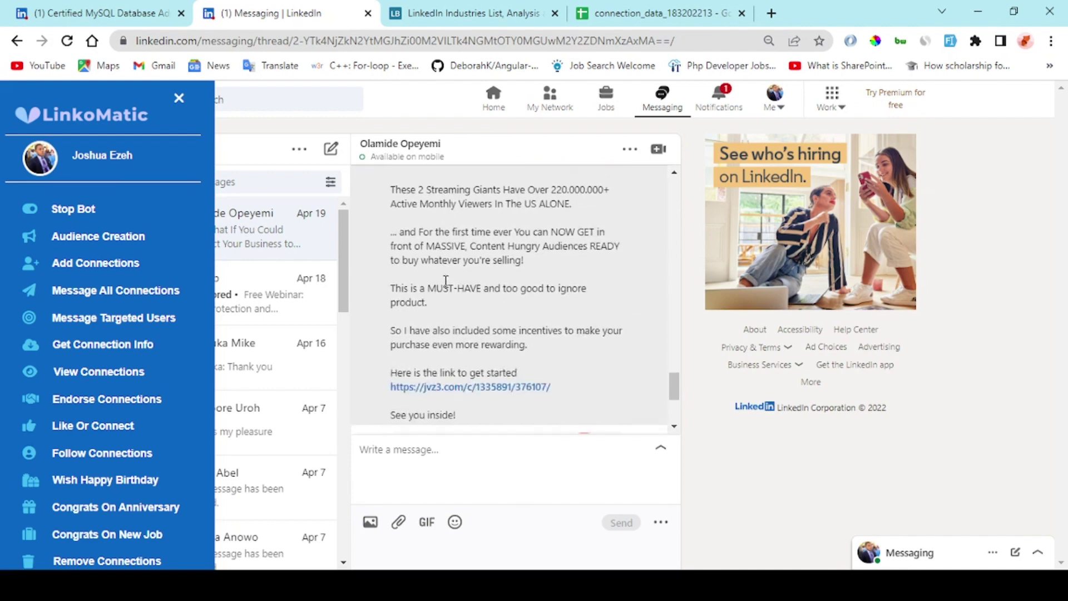
pyautogui.scroll(-2, 446, 281)
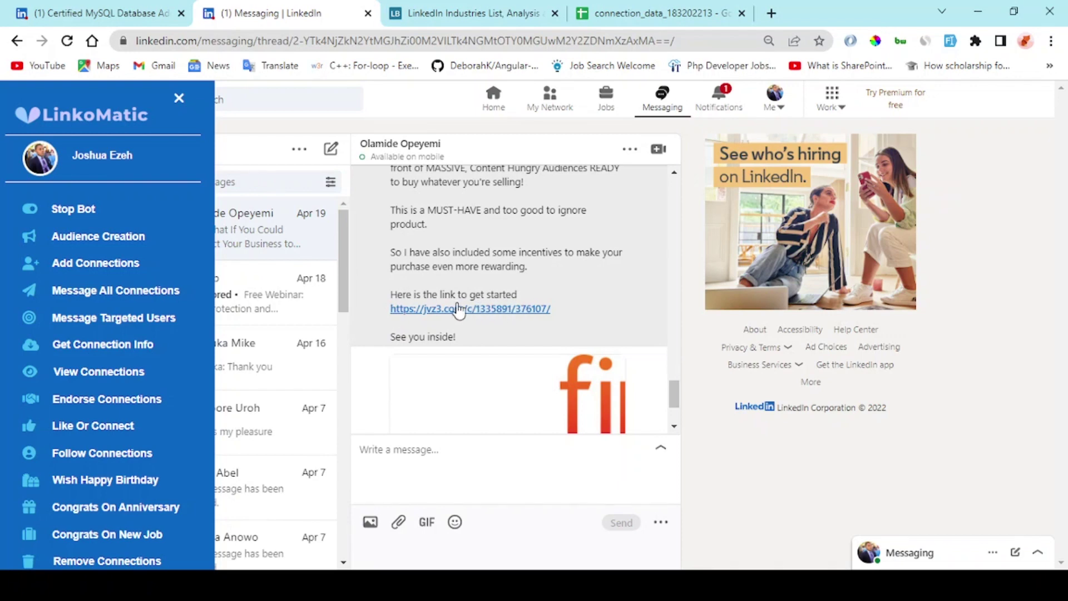
pyautogui.scroll(2, 462, 295)
pyautogui.scroll(-2, 473, 309)
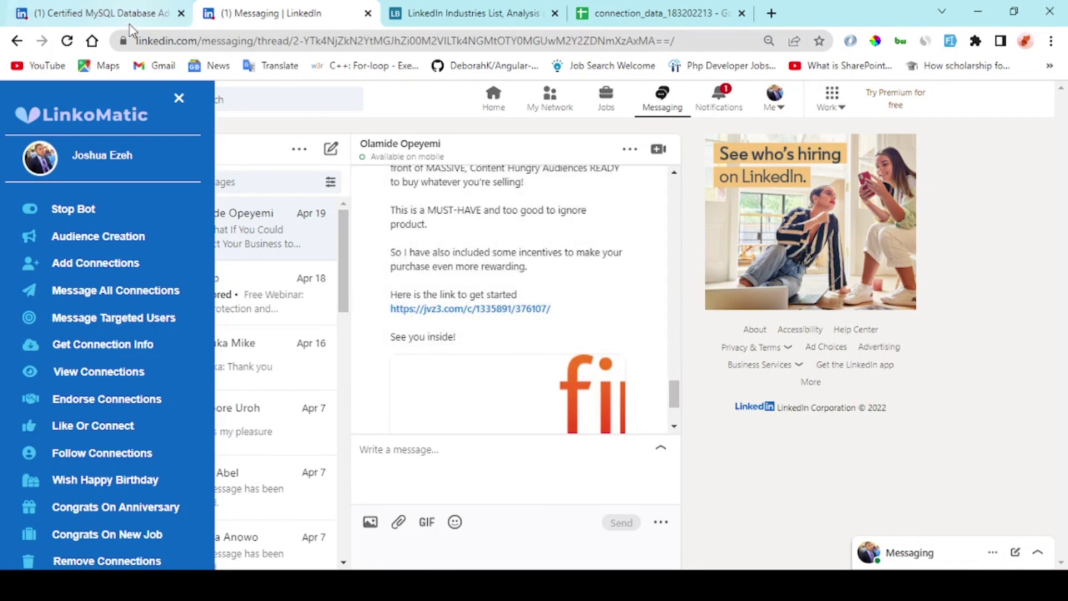
# Step: Back on the group tab, close Message All Connections and open Get Connections Information
pyautogui.click(133, 20)
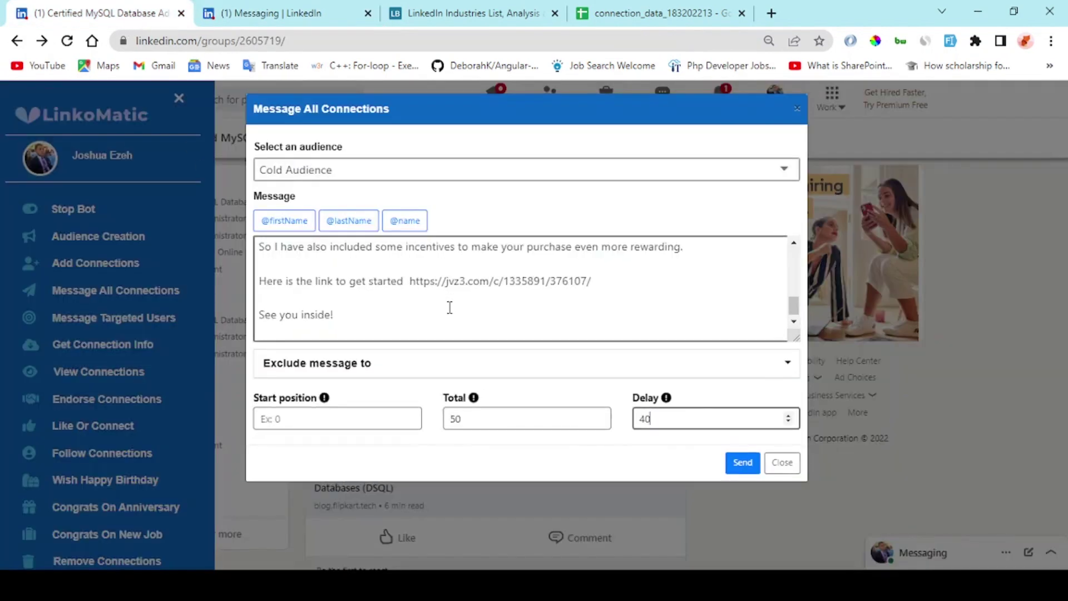
pyautogui.click(783, 465)
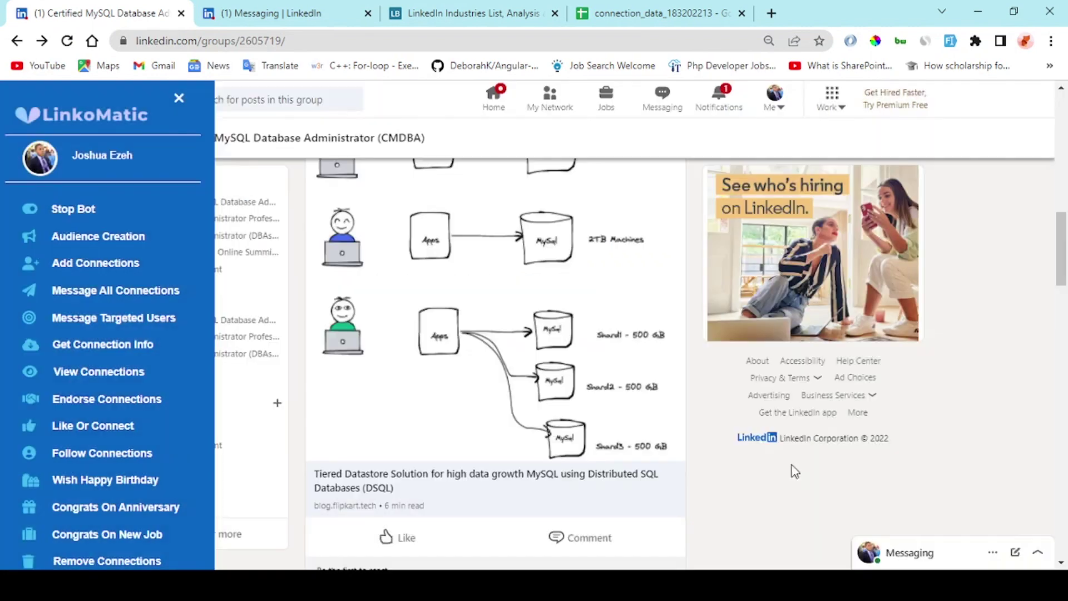
pyautogui.click(90, 344)
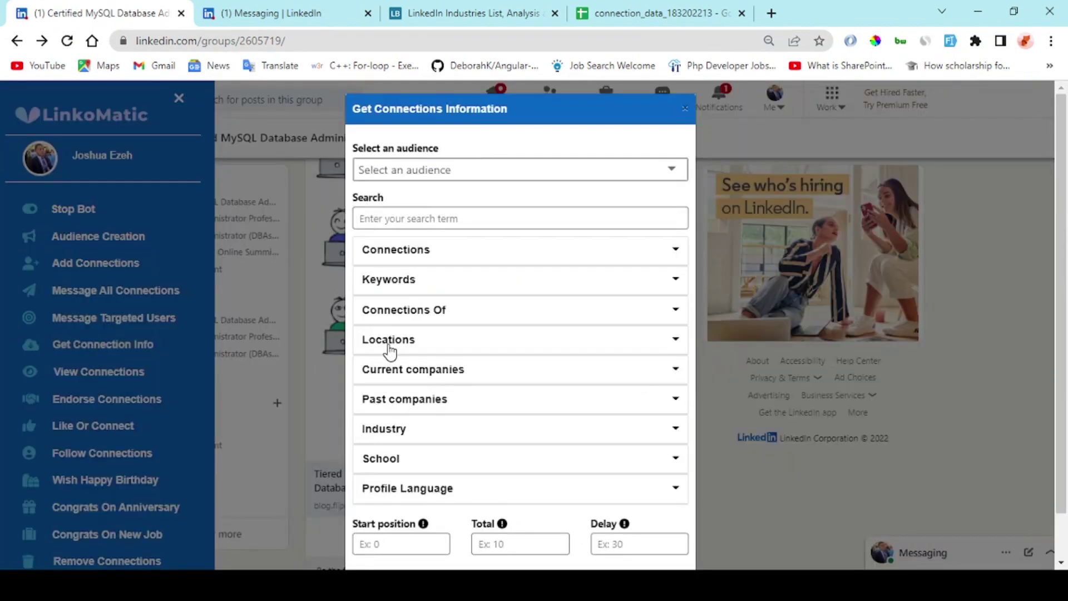
# Step: Enter 'Digital marketer' as the Get Connections Information search term, with no audience set
pyautogui.click(427, 221)
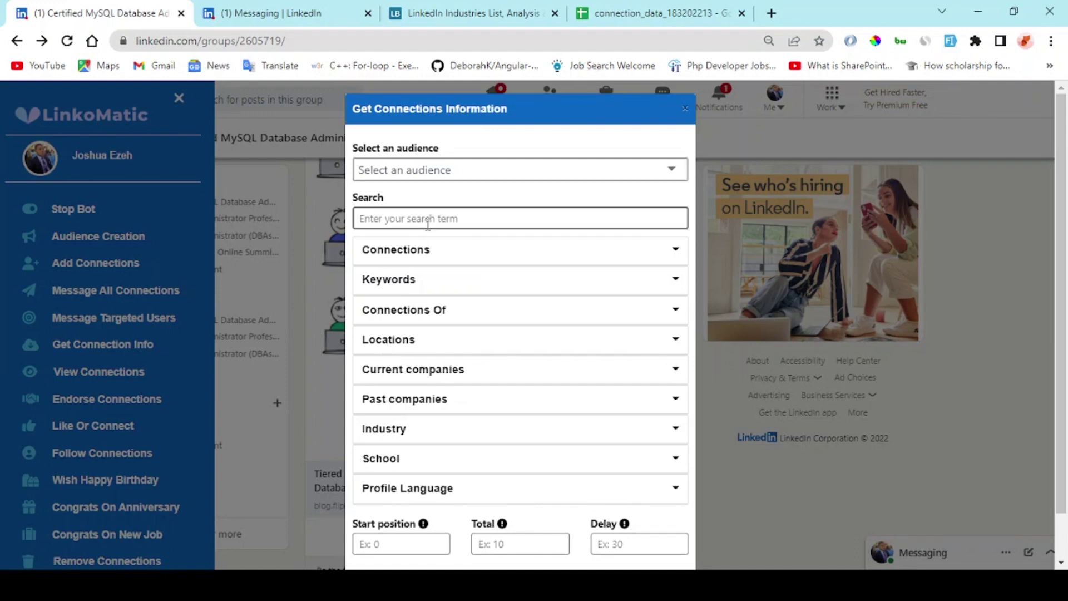
pyautogui.scroll(-1, 427, 223)
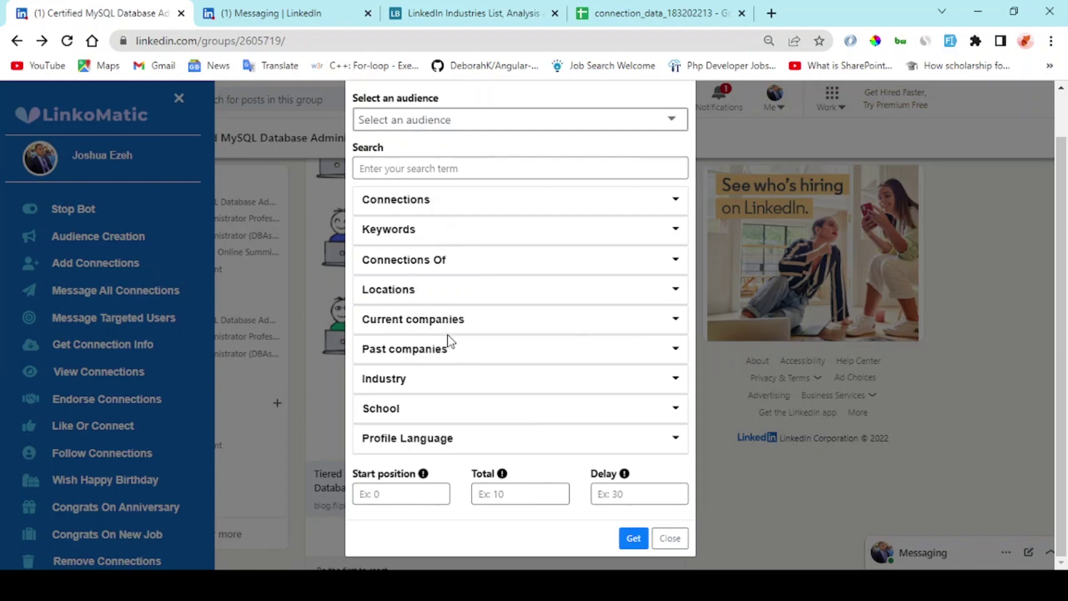
pyautogui.click(450, 168)
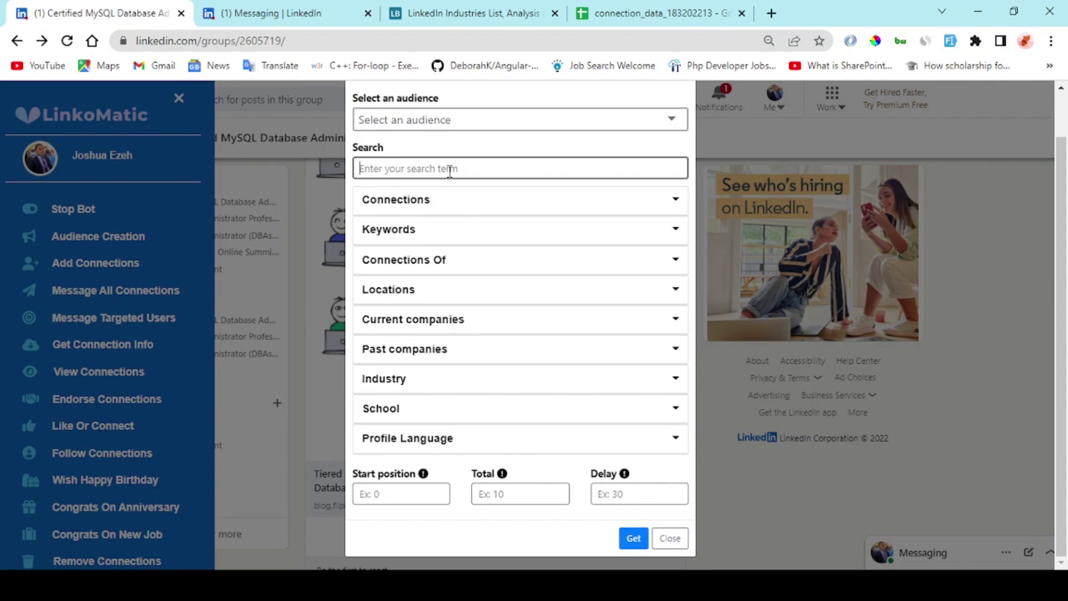
pyautogui.click(462, 120)
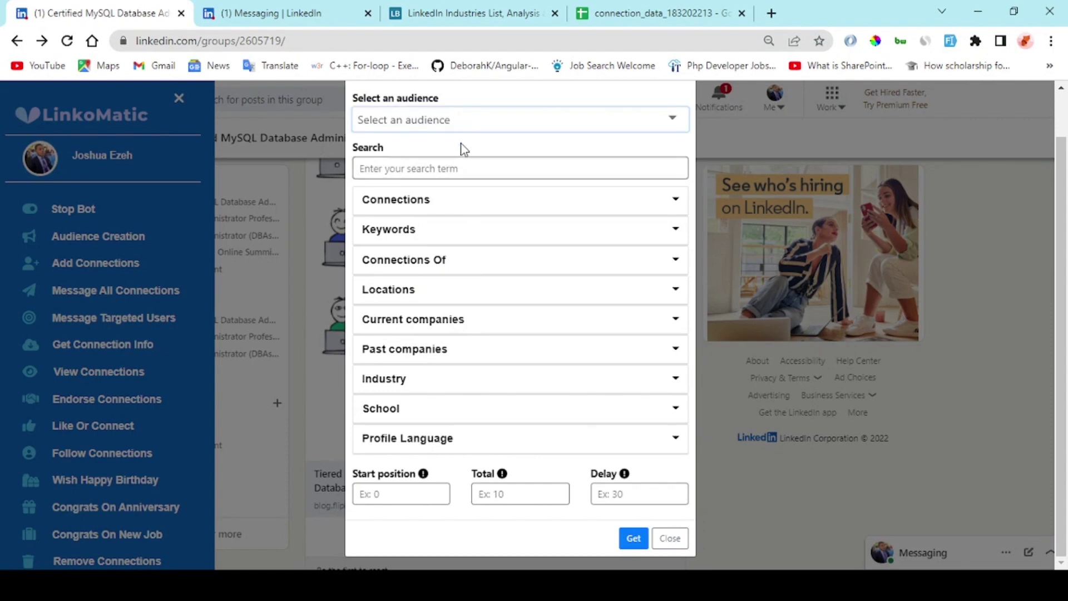
pyautogui.click(460, 160)
pyautogui.click(466, 168)
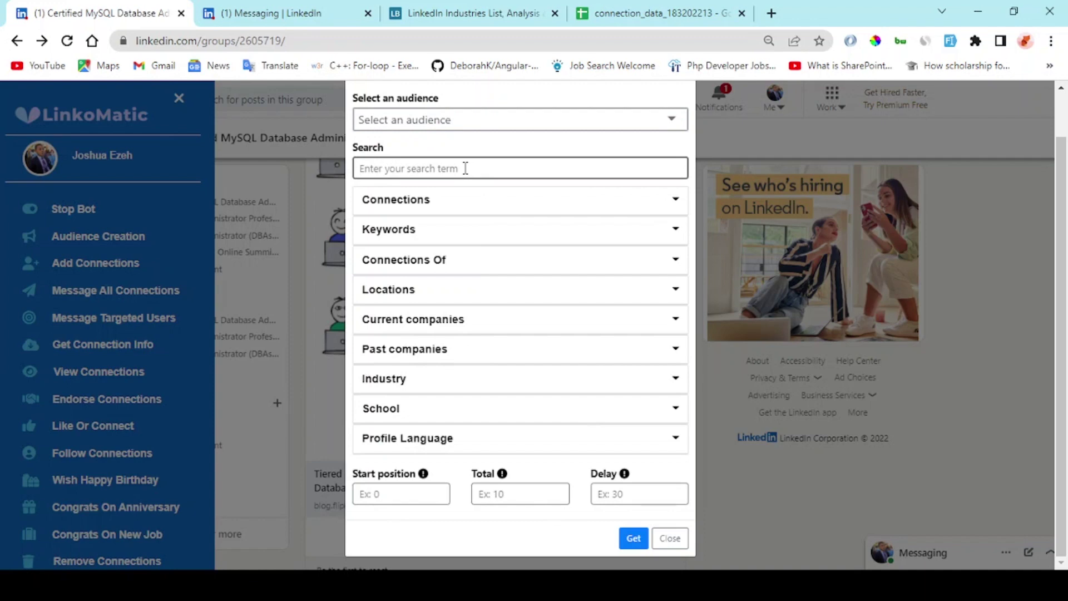
pyautogui.write('Digital marketer')
pyautogui.click(492, 207)
# Step: Tick 2nd and 3rd+ connections alongside 1st, leaving the other filters collapsed
pyautogui.click(437, 241)
pyautogui.click(498, 241)
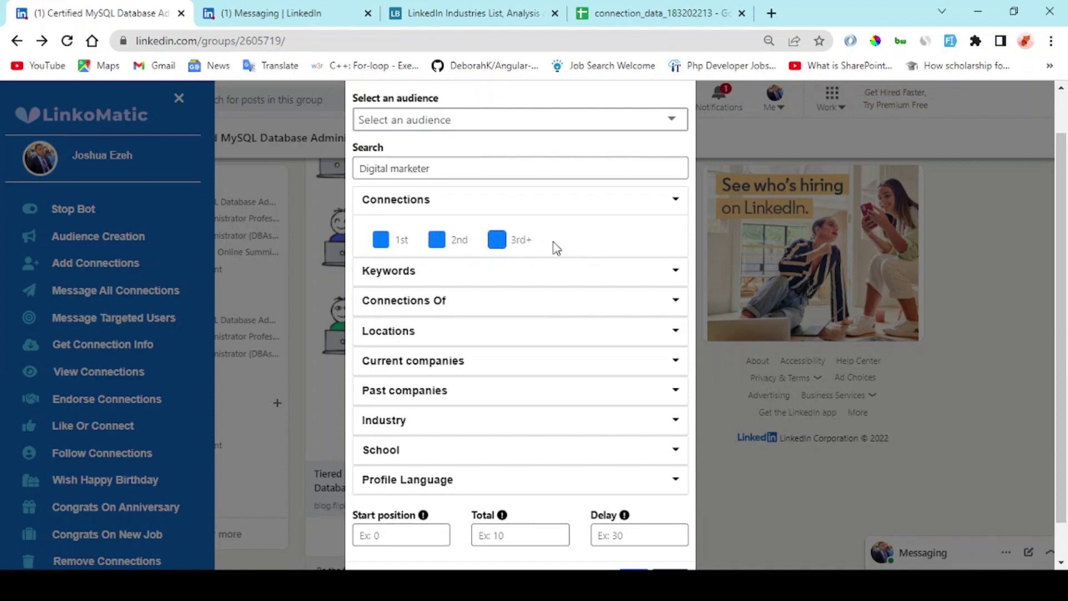
pyautogui.scroll(-1, 556, 246)
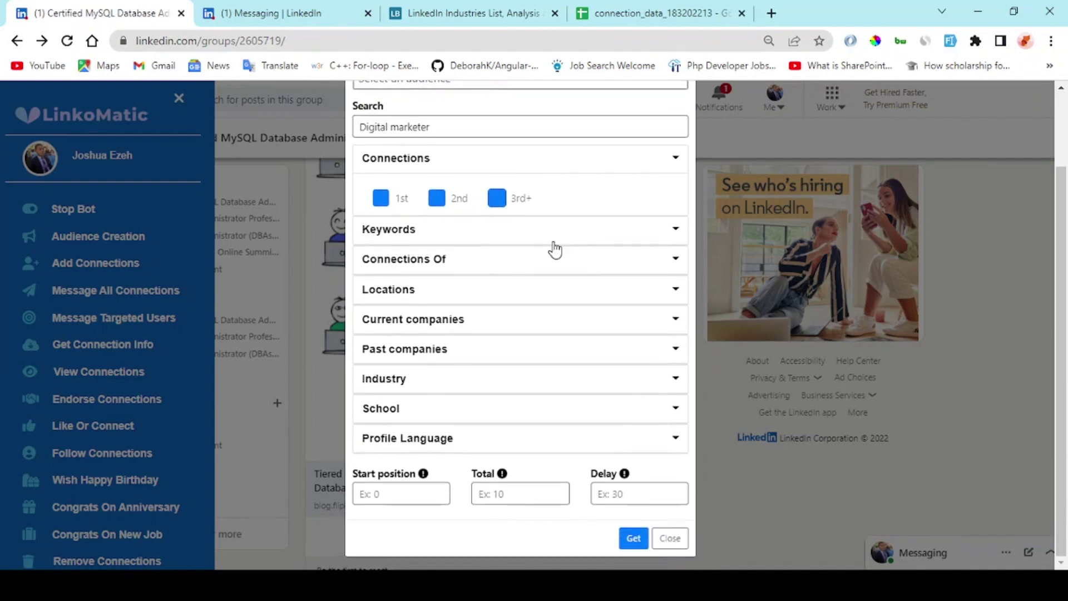
pyautogui.click(568, 230)
pyautogui.click(564, 238)
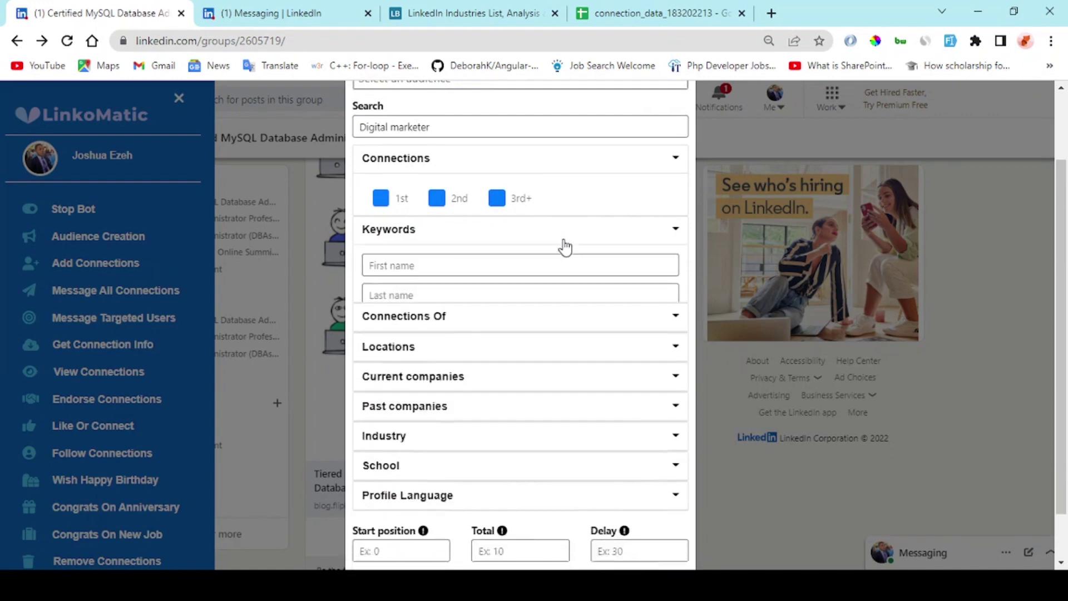
pyautogui.click(559, 267)
pyautogui.click(559, 267)
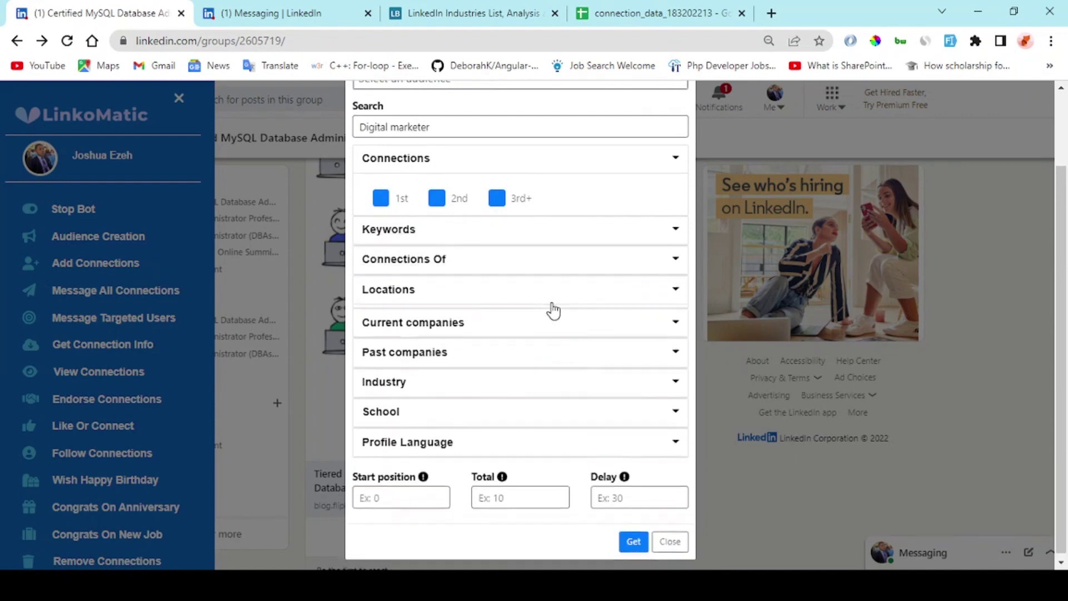
pyautogui.click(552, 308)
pyautogui.click(553, 311)
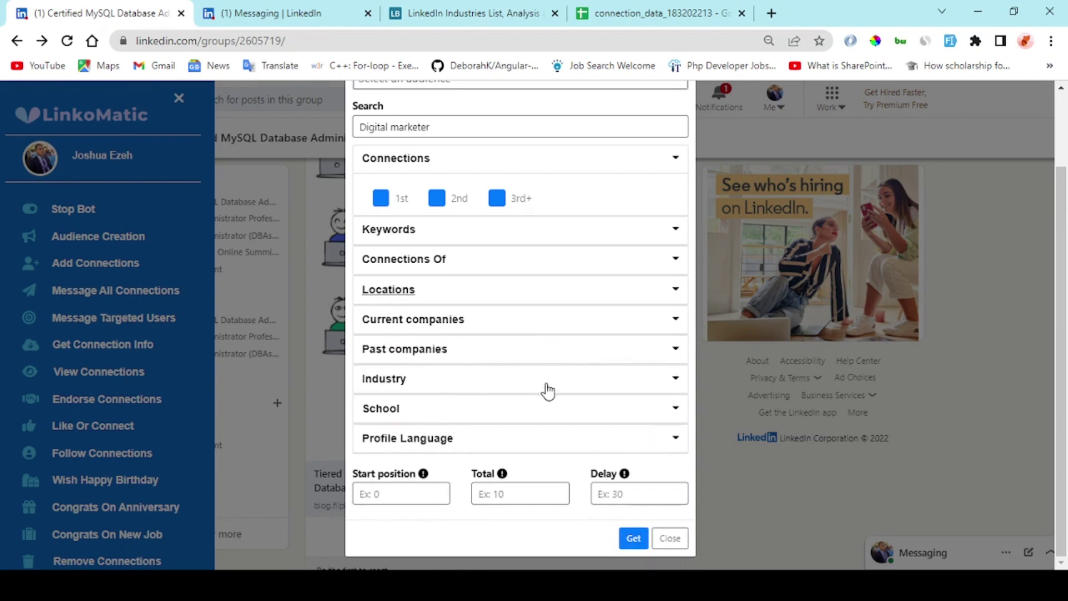
# Step: Set Total to 50 and Delay to 40, then view the connection_data spreadsheet
pyautogui.click(524, 492)
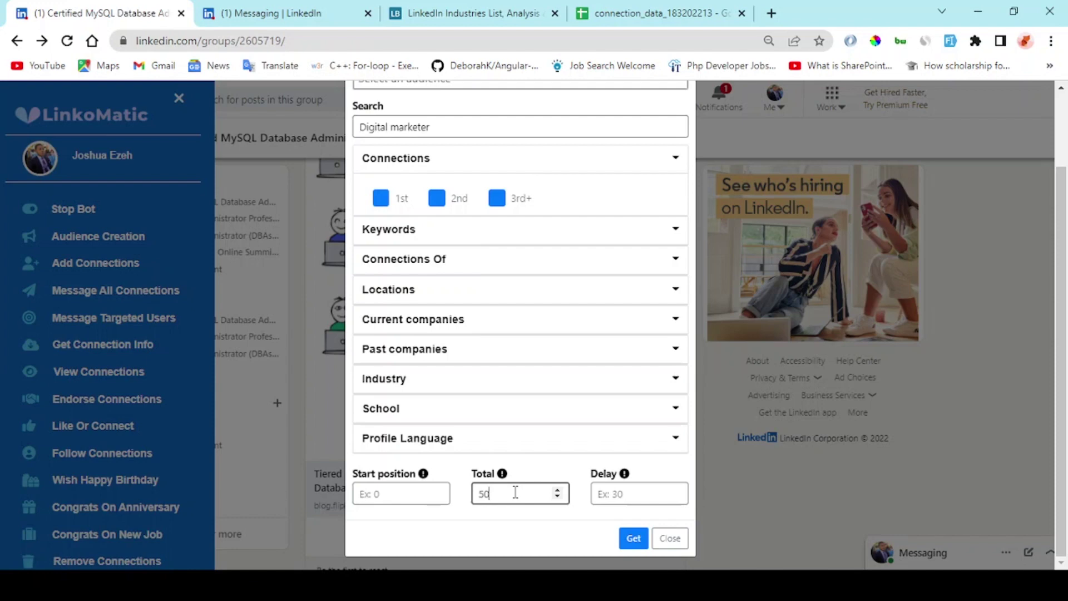
pyautogui.click(614, 493)
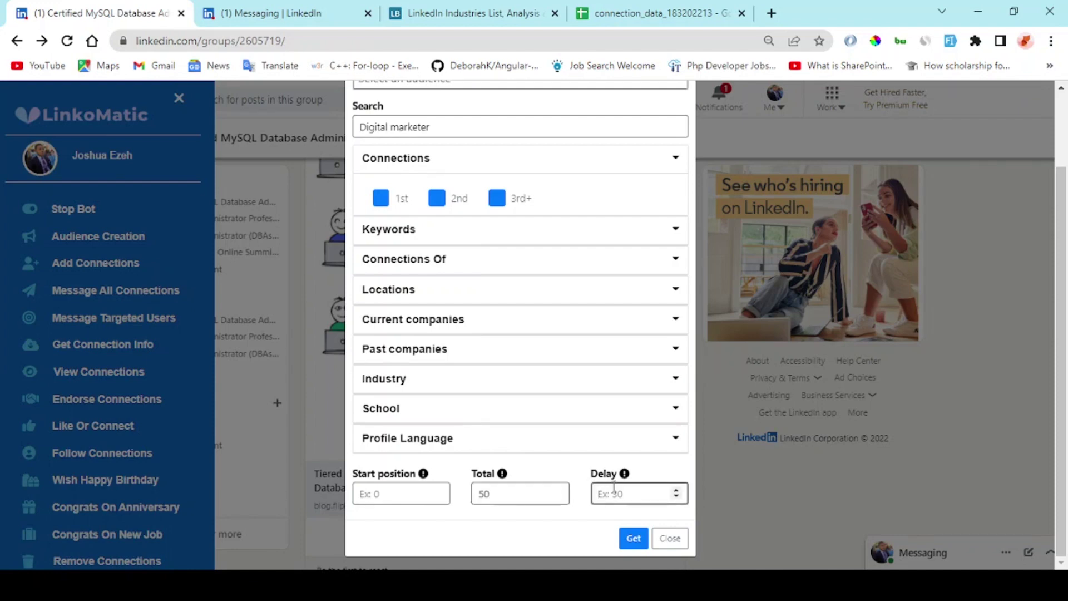
pyautogui.scroll(3, 615, 490)
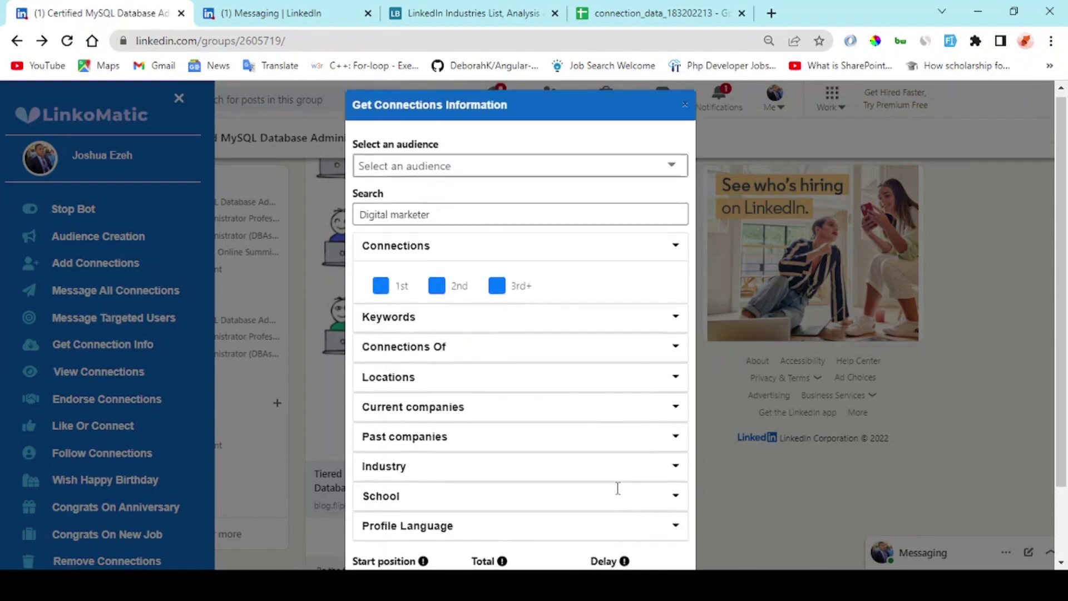
pyautogui.scroll(-3, 615, 492)
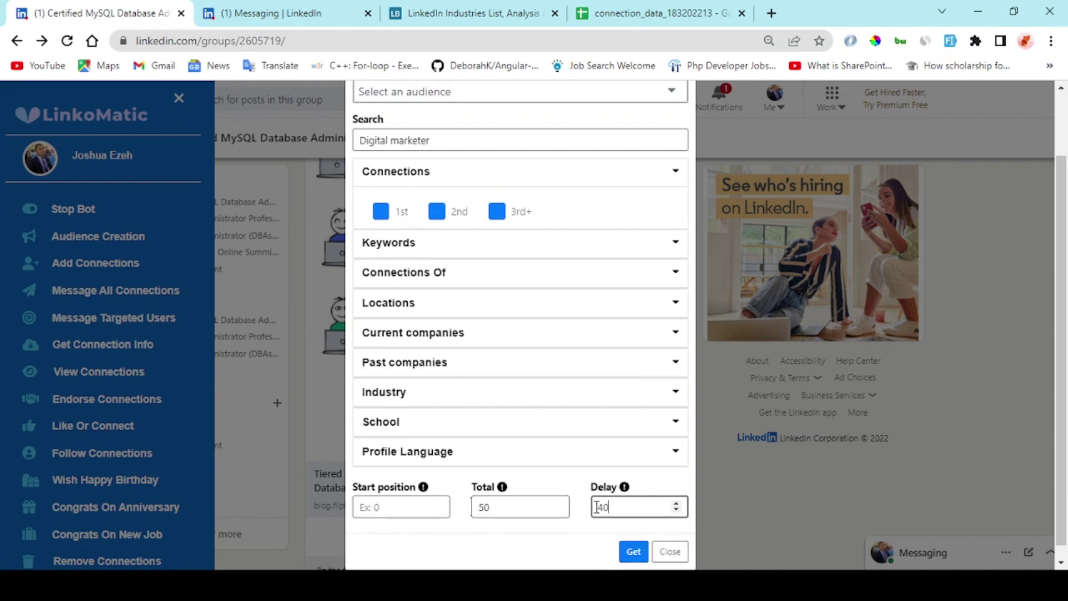
pyautogui.scroll(2, 596, 506)
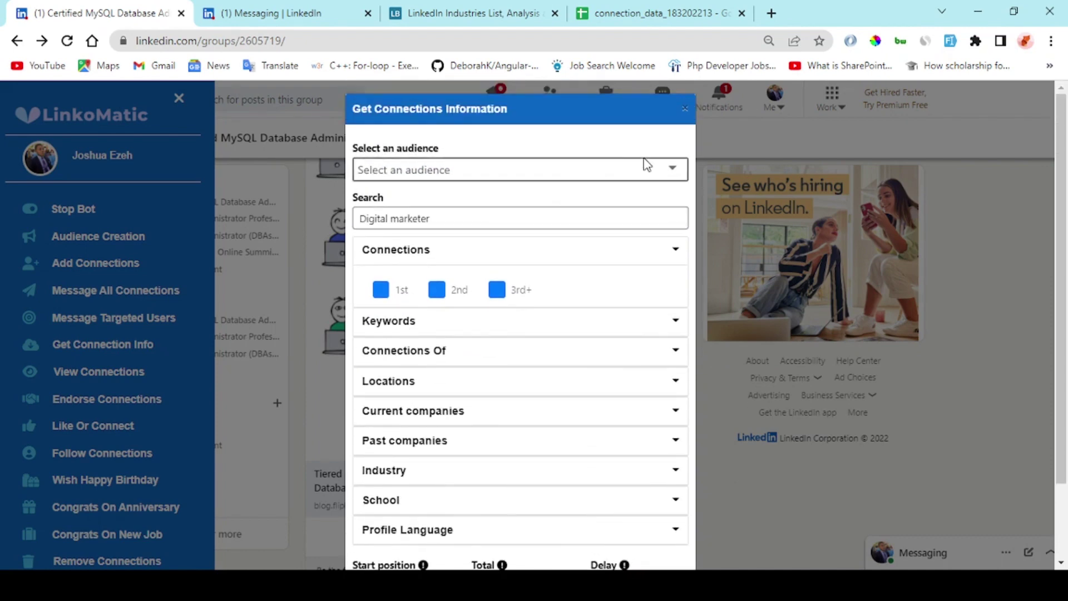
pyautogui.click(631, 17)
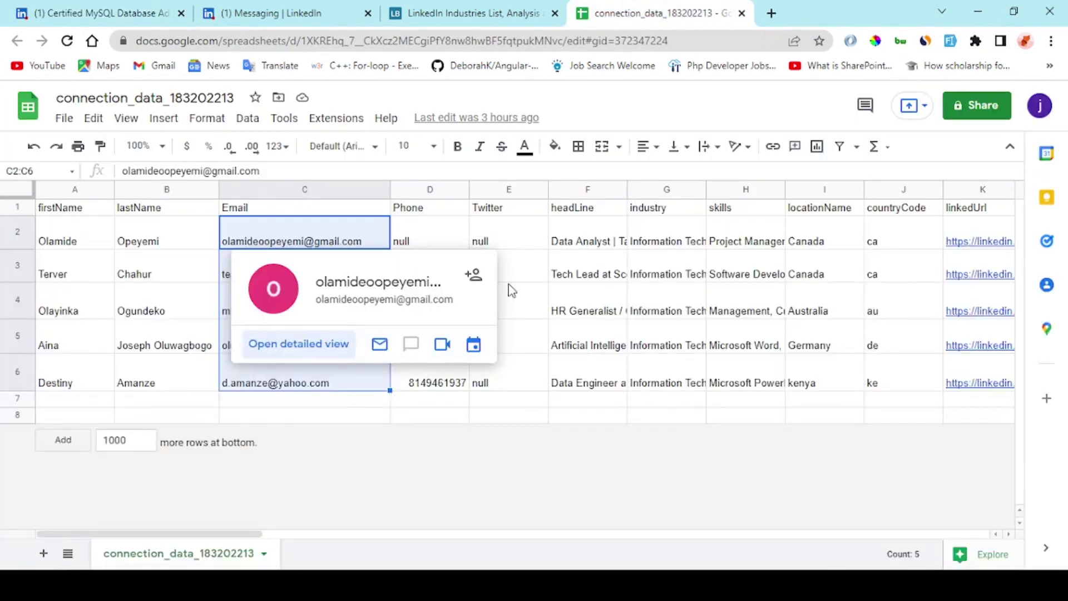
pyautogui.click(495, 415)
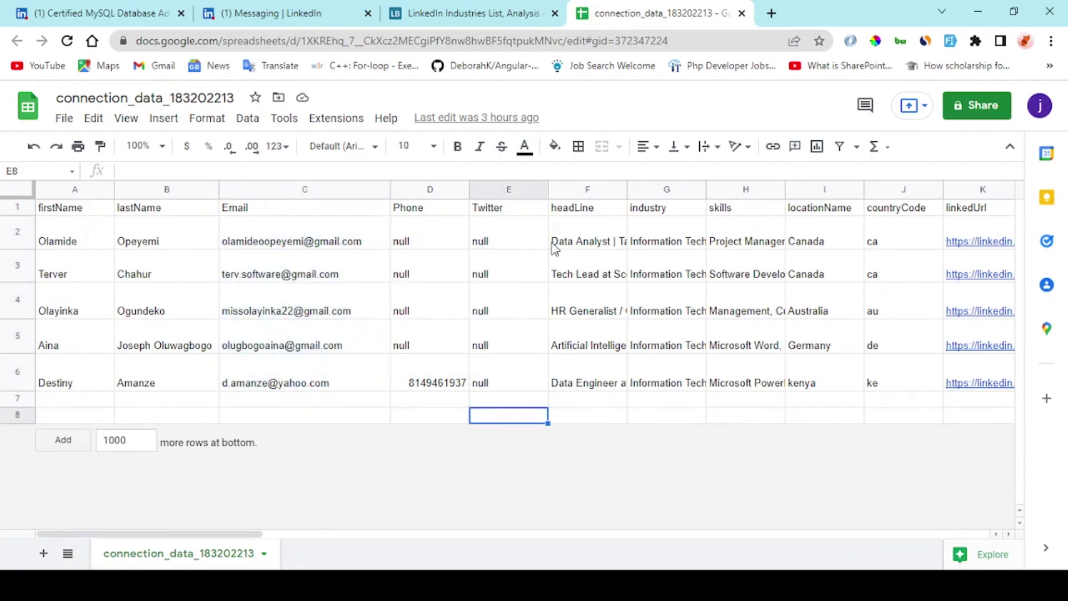
pyautogui.click(299, 240)
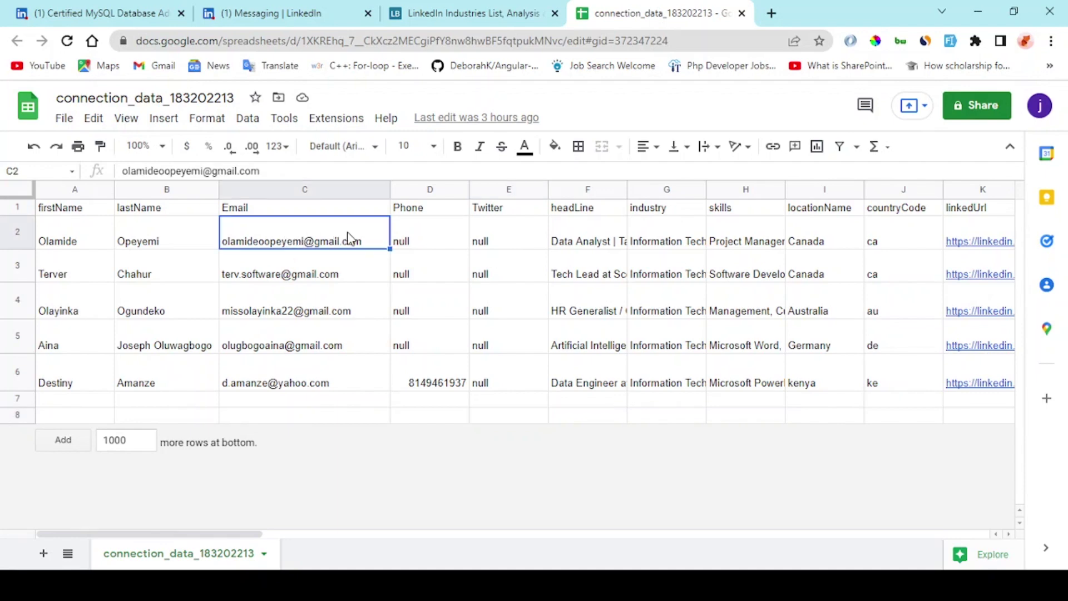
pyautogui.moveTo(349, 238); pyautogui.dragTo(389, 362)
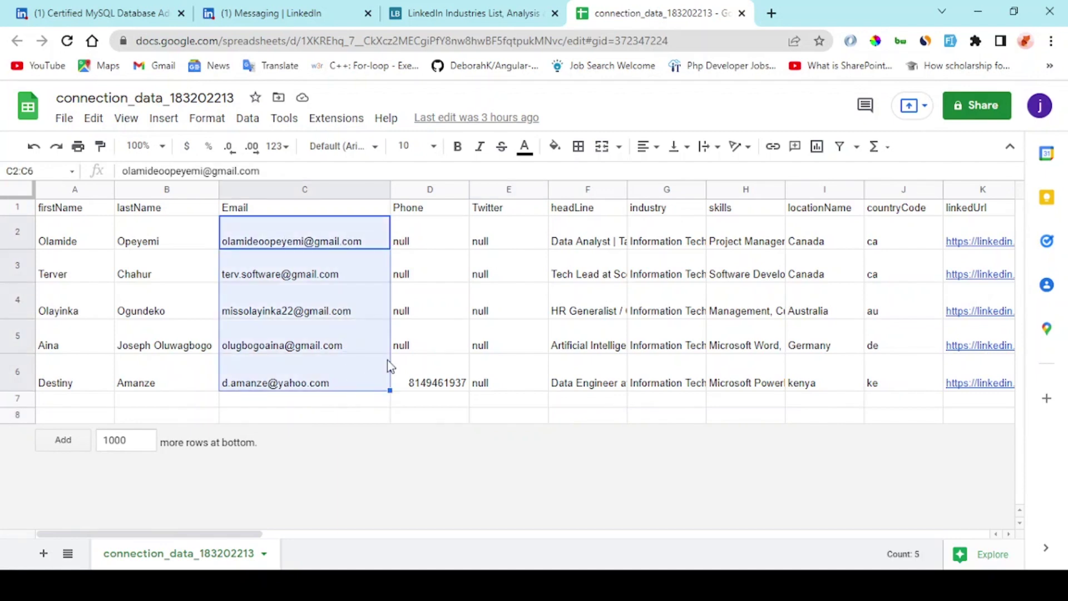
pyautogui.moveTo(356, 238)
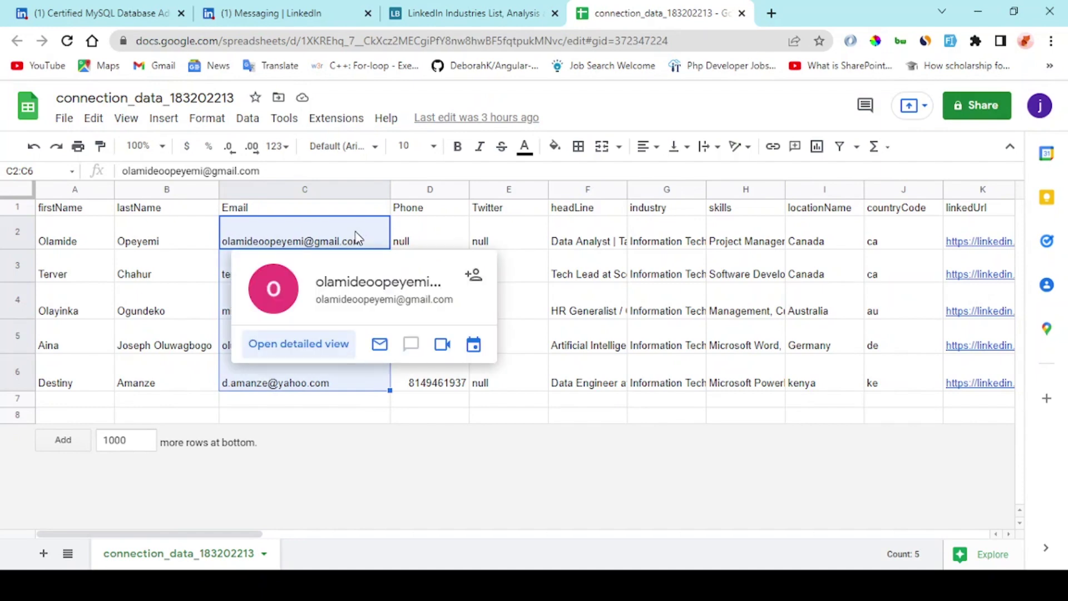
pyautogui.click(396, 417)
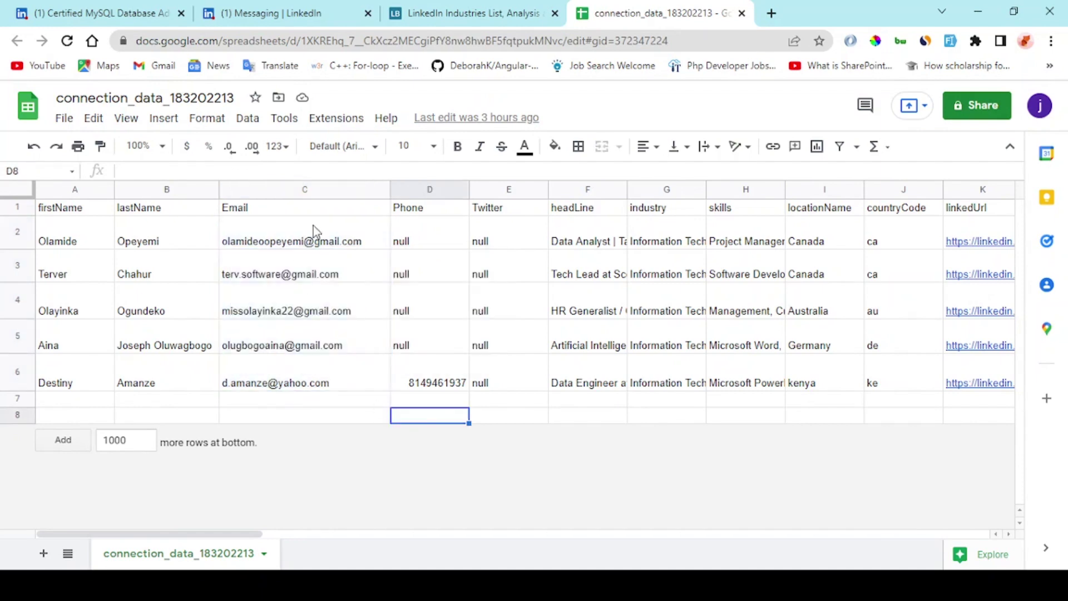
pyautogui.moveTo(313, 226); pyautogui.dragTo(314, 366)
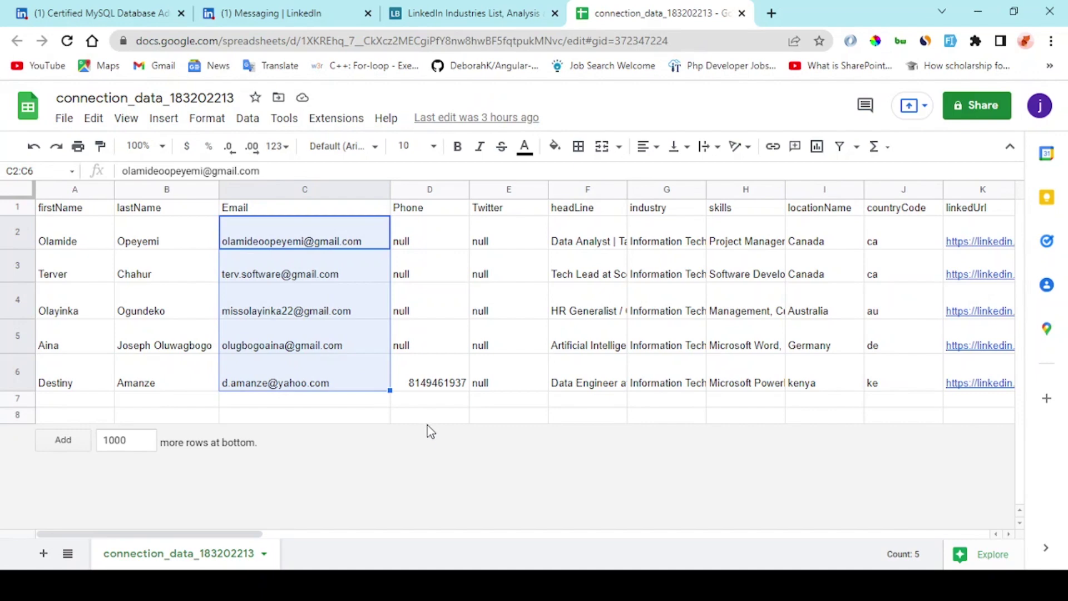
pyautogui.click(115, 13)
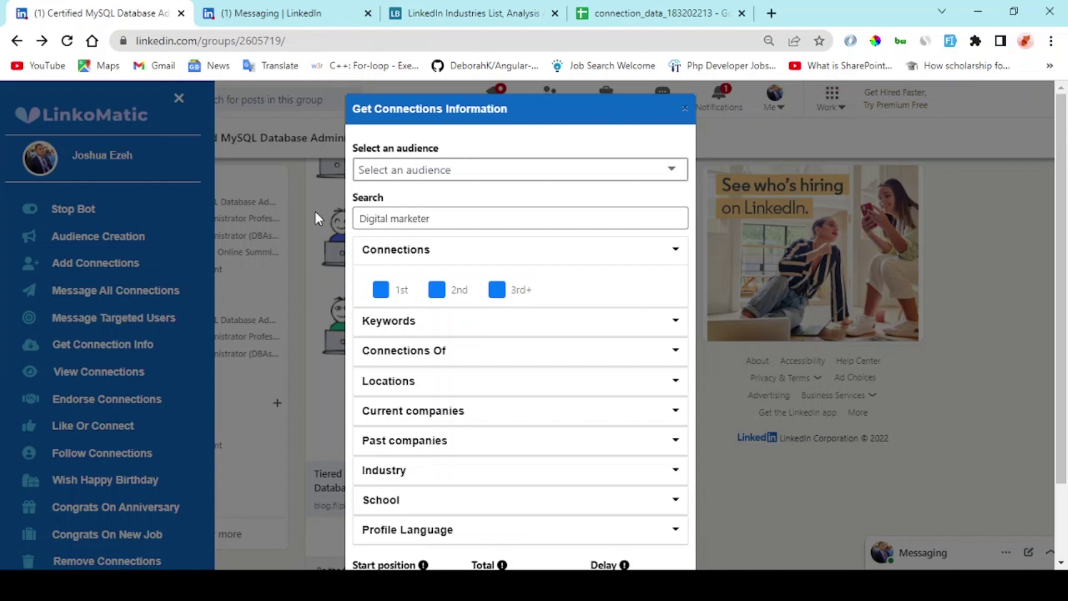
# Step: Scroll through the Get Connections Information form to review the Digital marketer settings
pyautogui.scroll(-2, 315, 212)
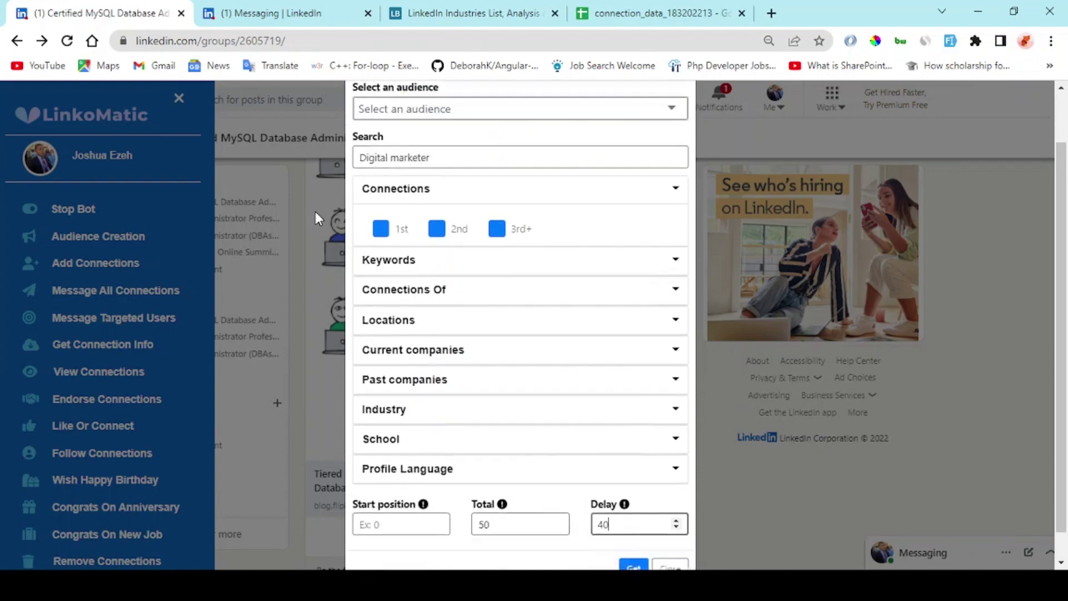
pyautogui.scroll(2, 316, 212)
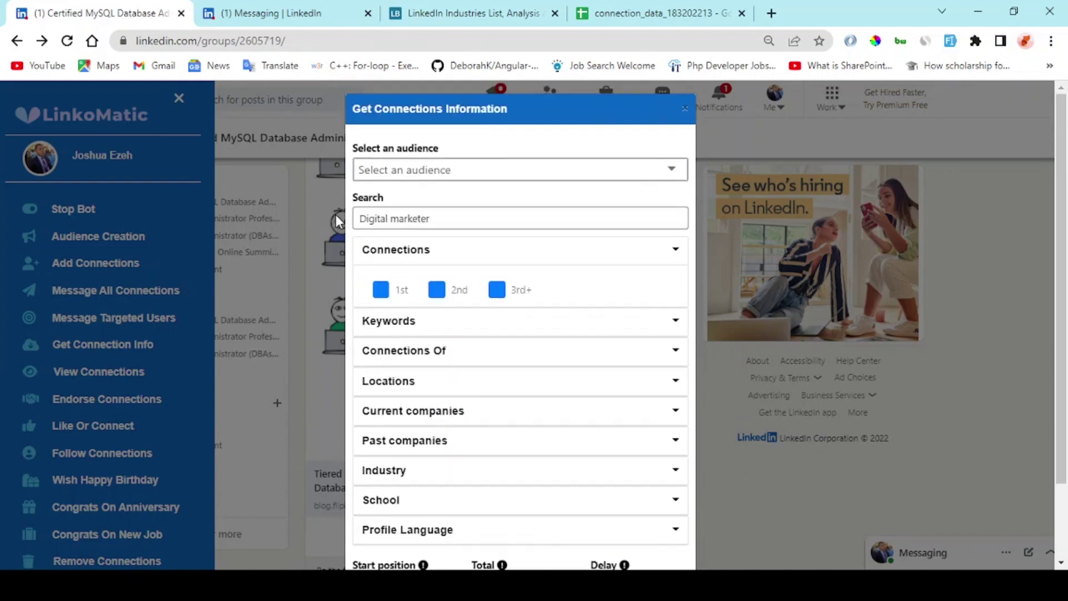